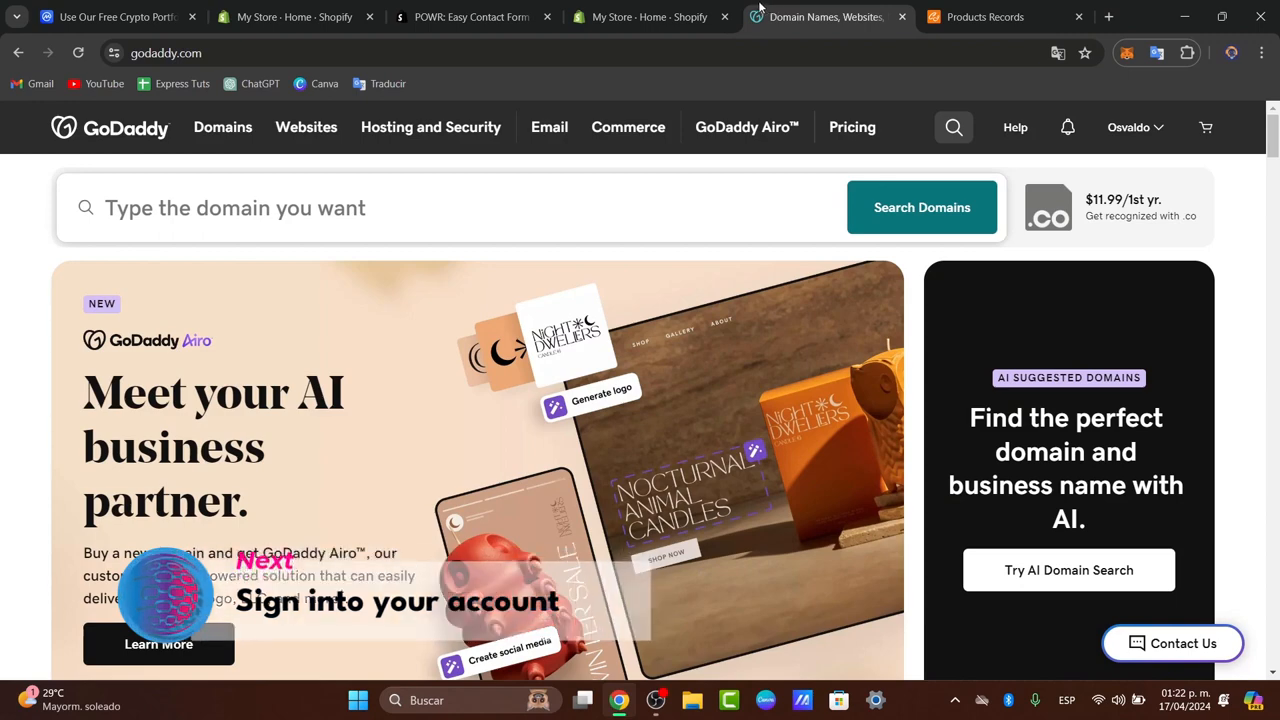
left_click(1130, 127)
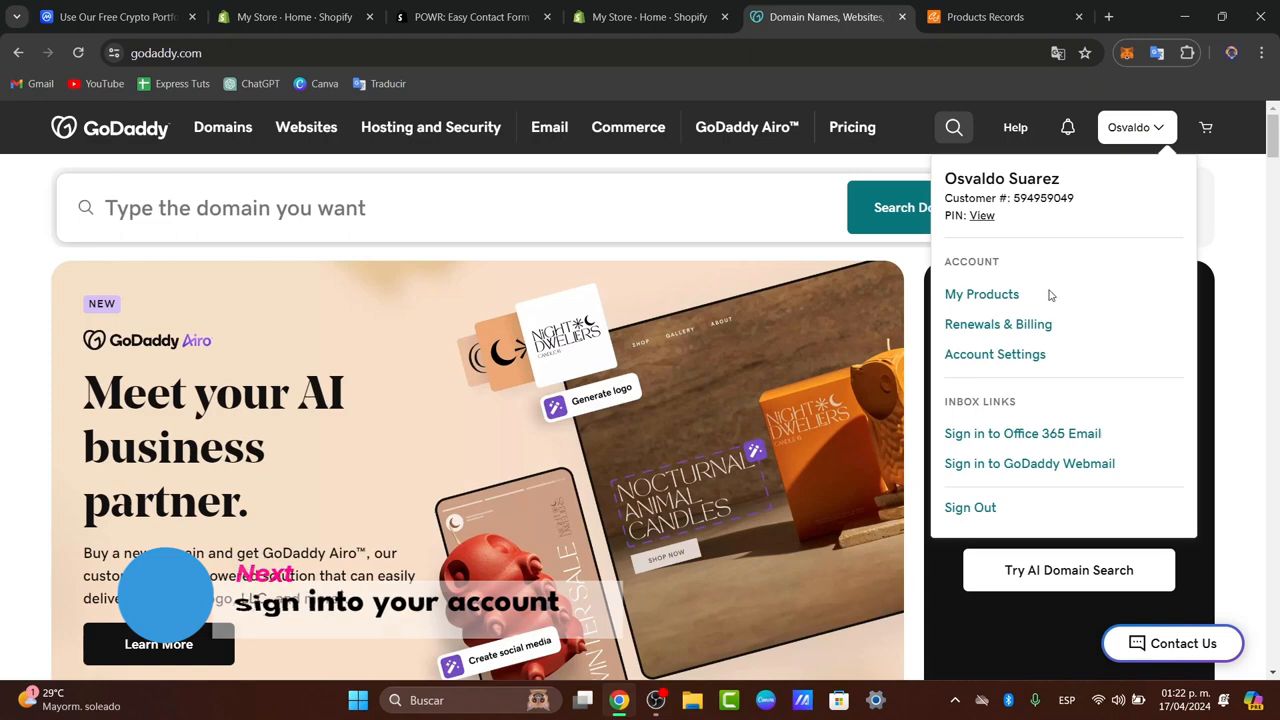
left_click(1254, 246)
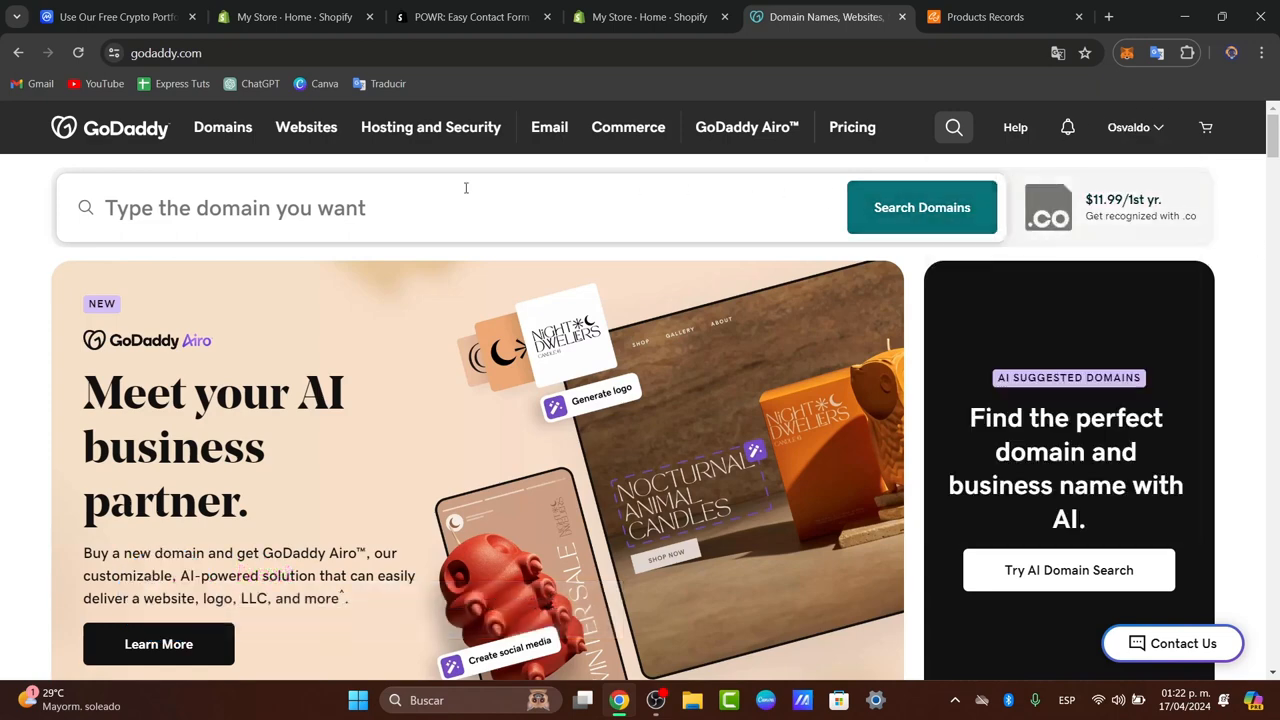
Step: Search for the domain name onlinemedia and look through the offered domains and their prices
left_click(224, 190)
type("onlinemedia")
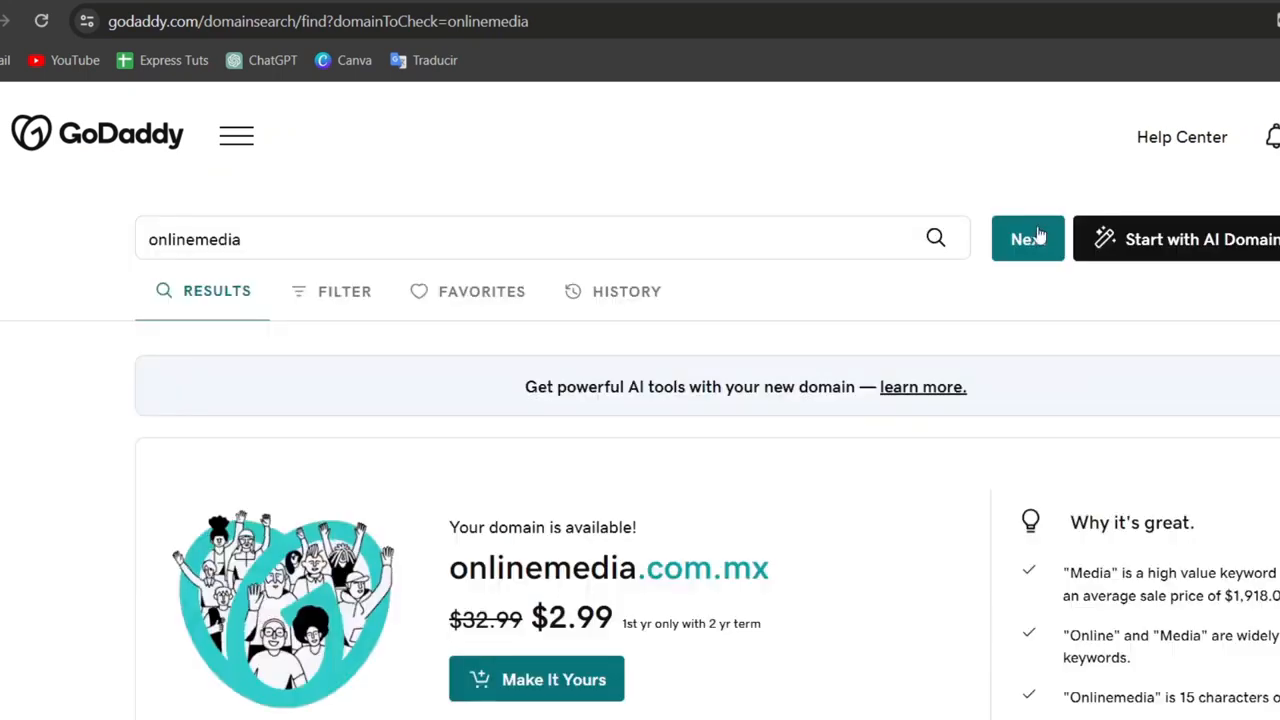
scroll(927, 535, "down", 6)
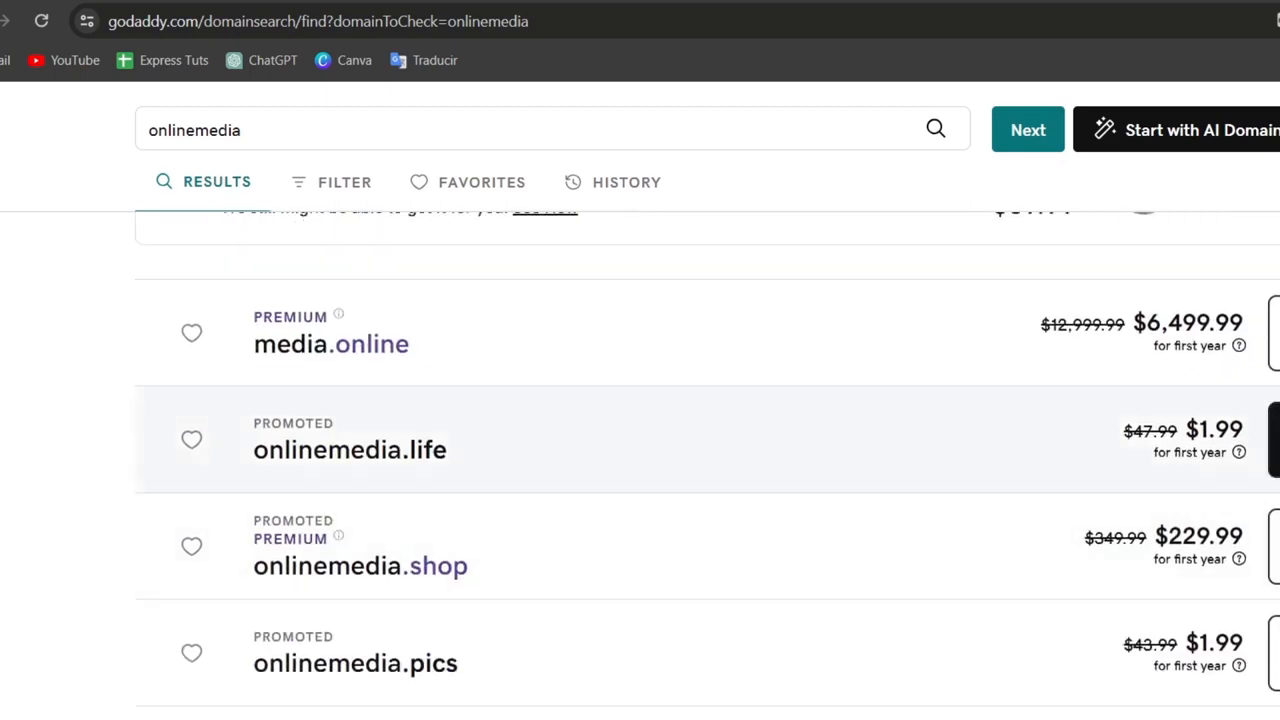
scroll(700, 440, "up", 6)
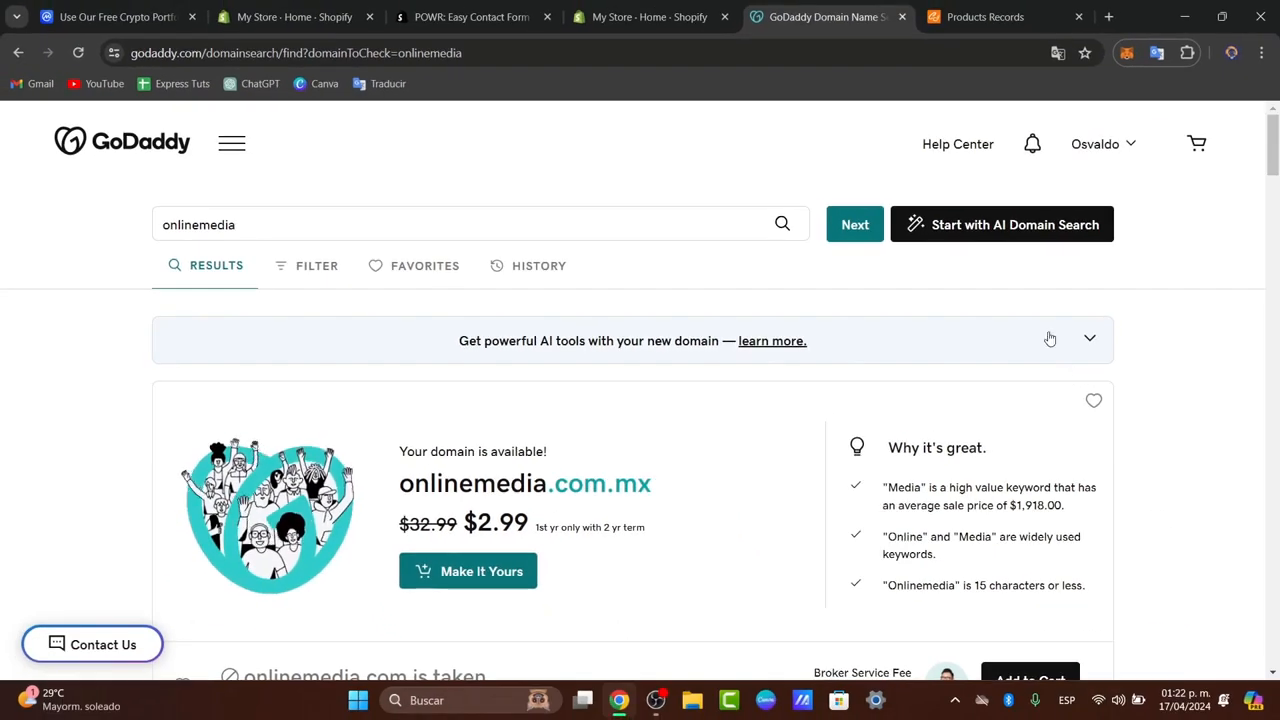
Step: Go to the account's products and open the techexpress business that holds the techexpress.ltd domain
left_click(1130, 144)
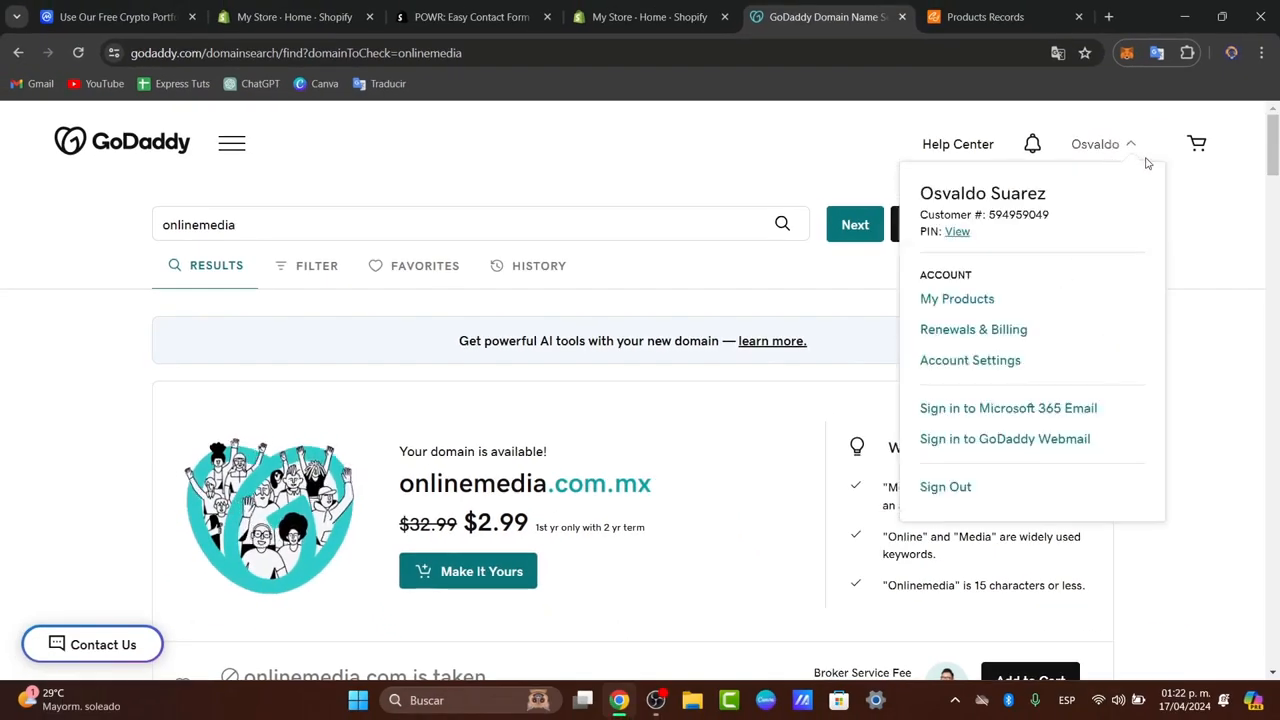
left_click(957, 298)
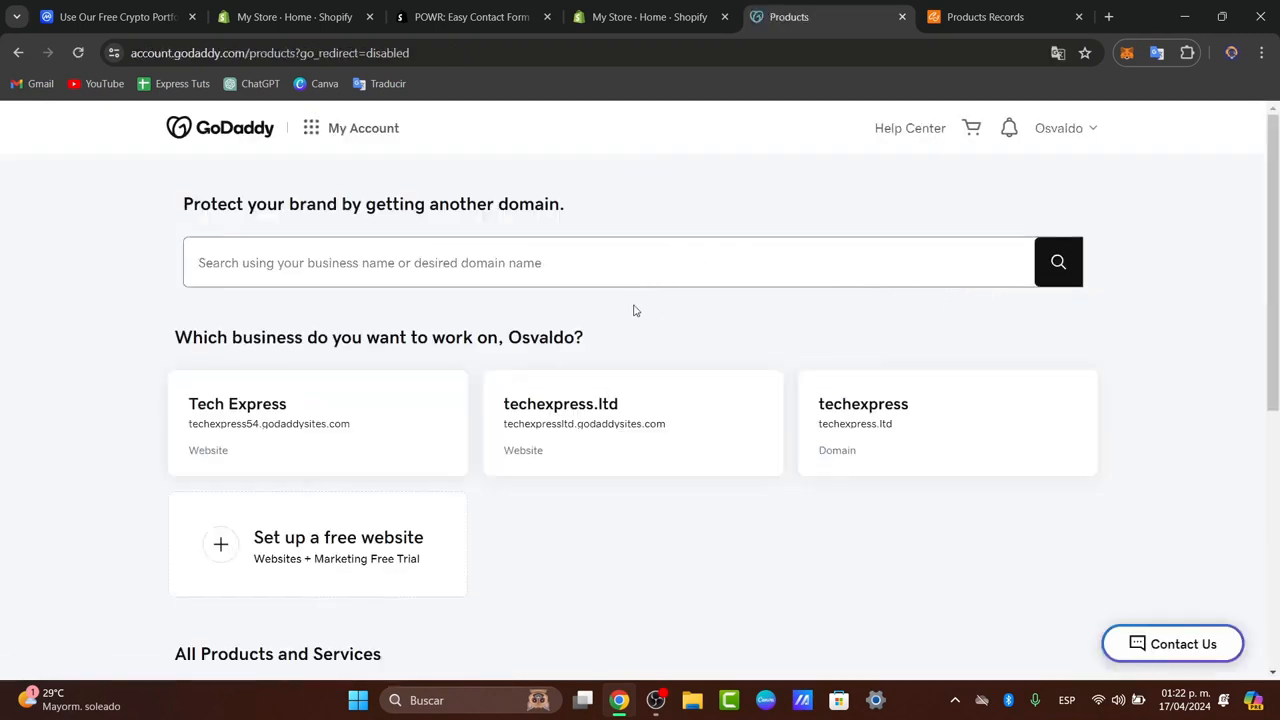
scroll(633, 310, "down", 1)
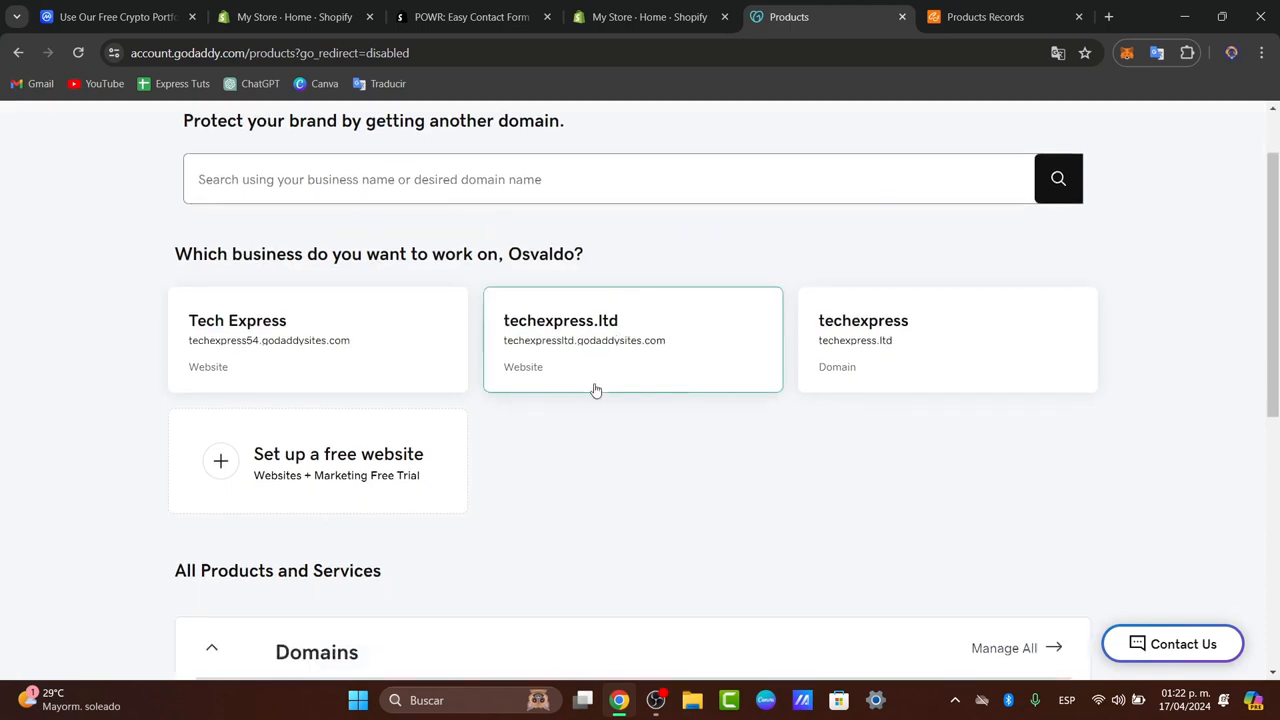
left_click(853, 340)
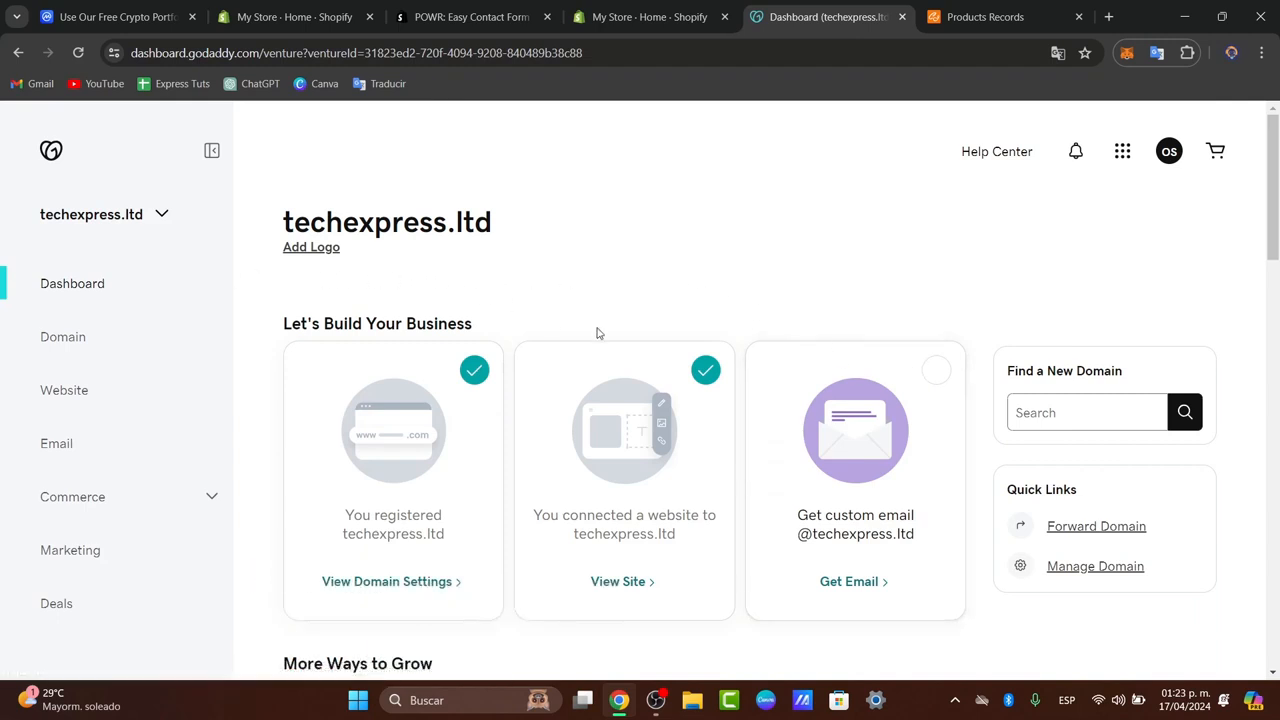
Step: Open DNS management for the techexpress.ltd domain and review its list of DNS records
scroll(597, 335, "down", 9)
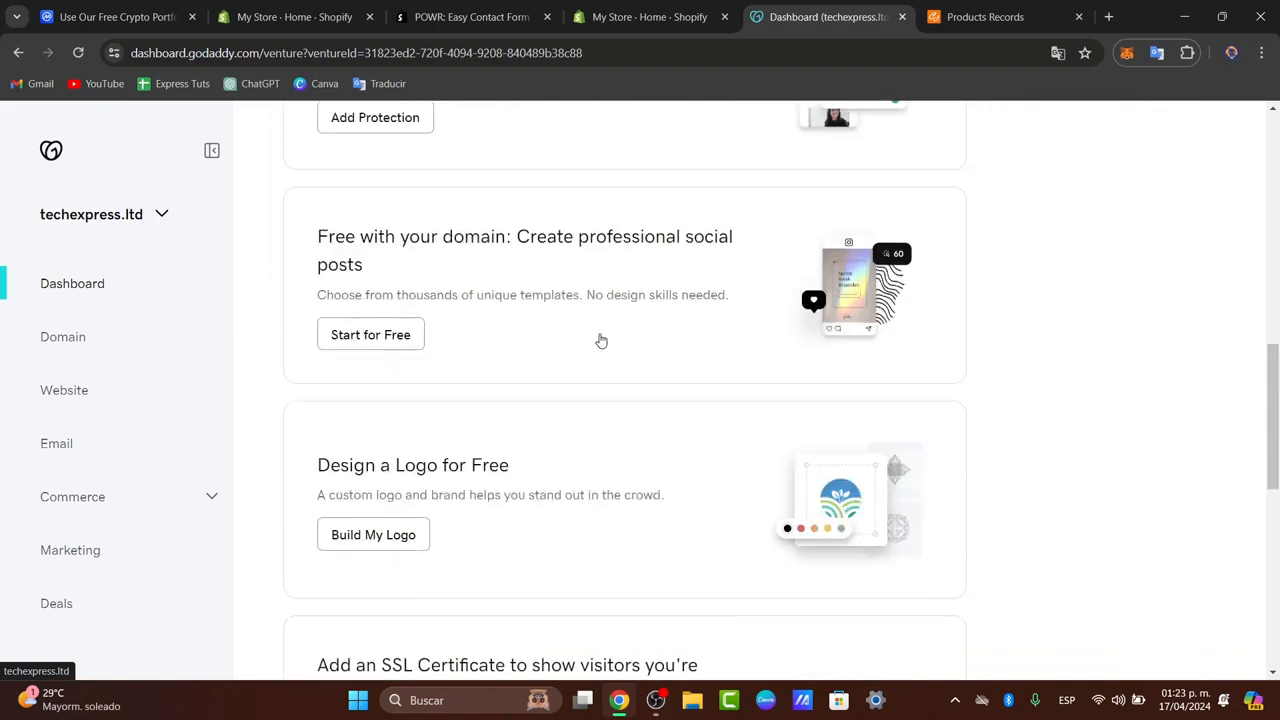
left_click(87, 339)
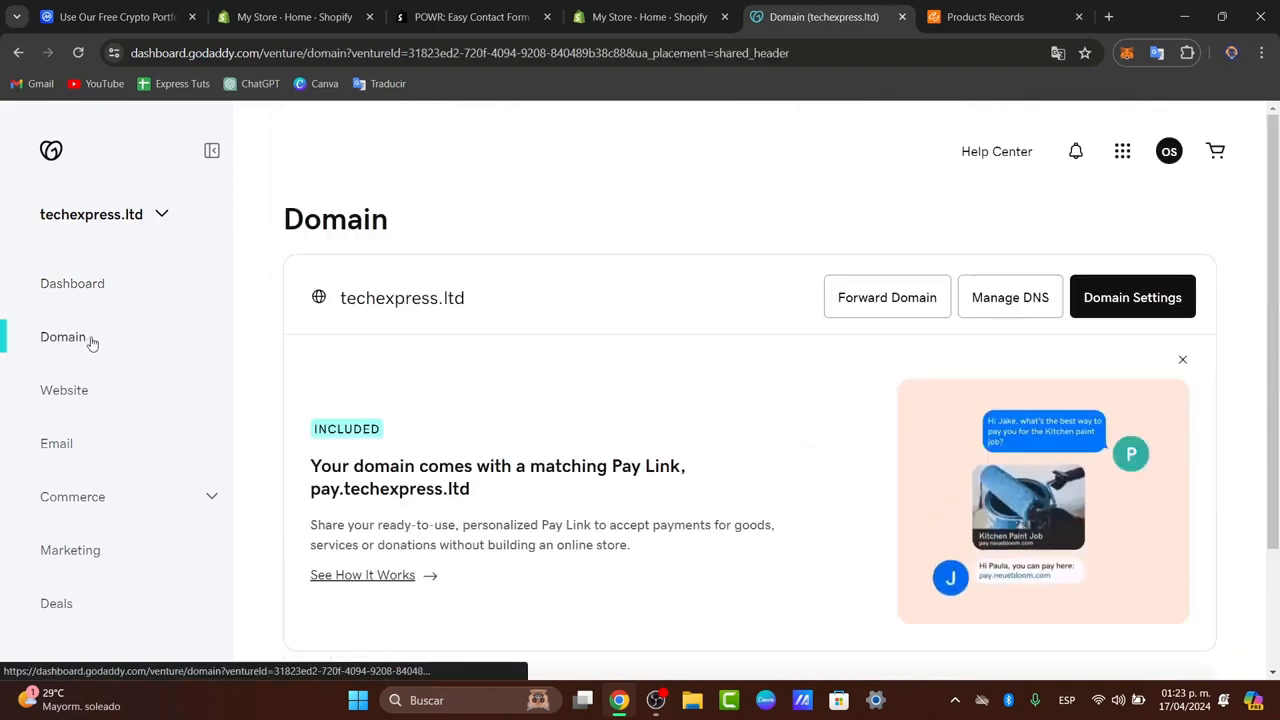
left_click(1013, 305)
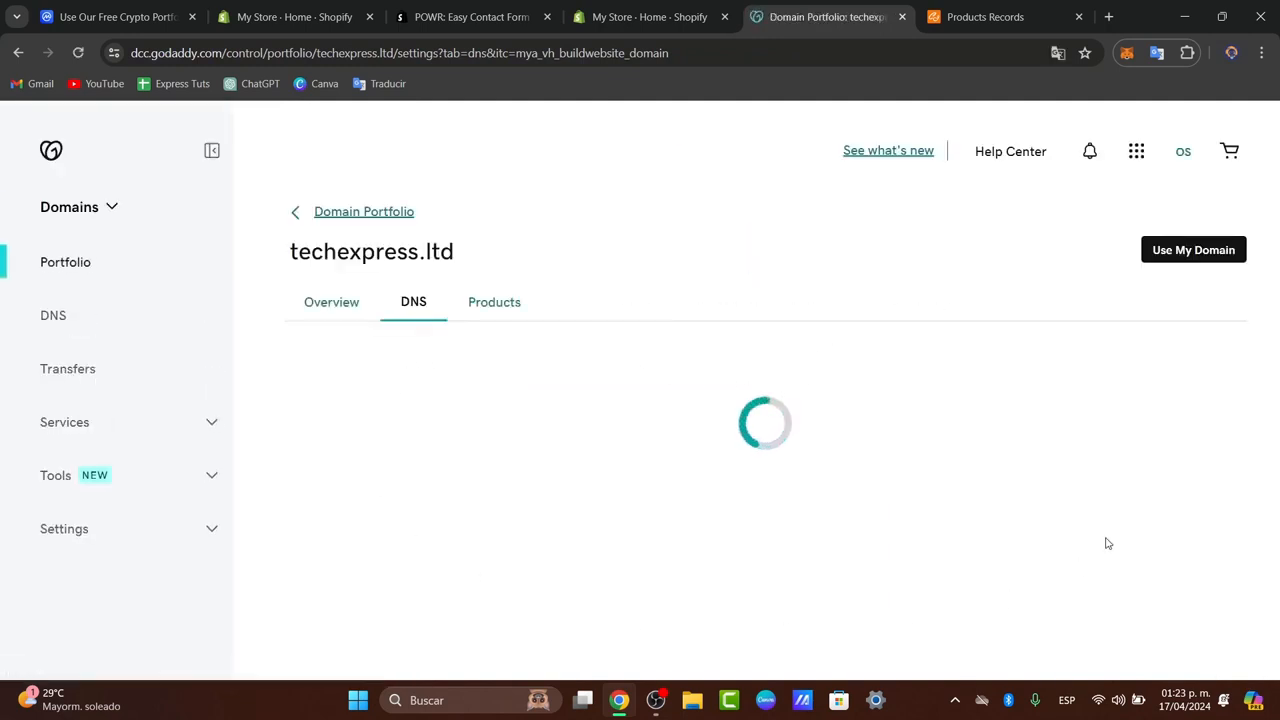
scroll(1127, 443, "down", 1)
scroll(1114, 443, "down", 6)
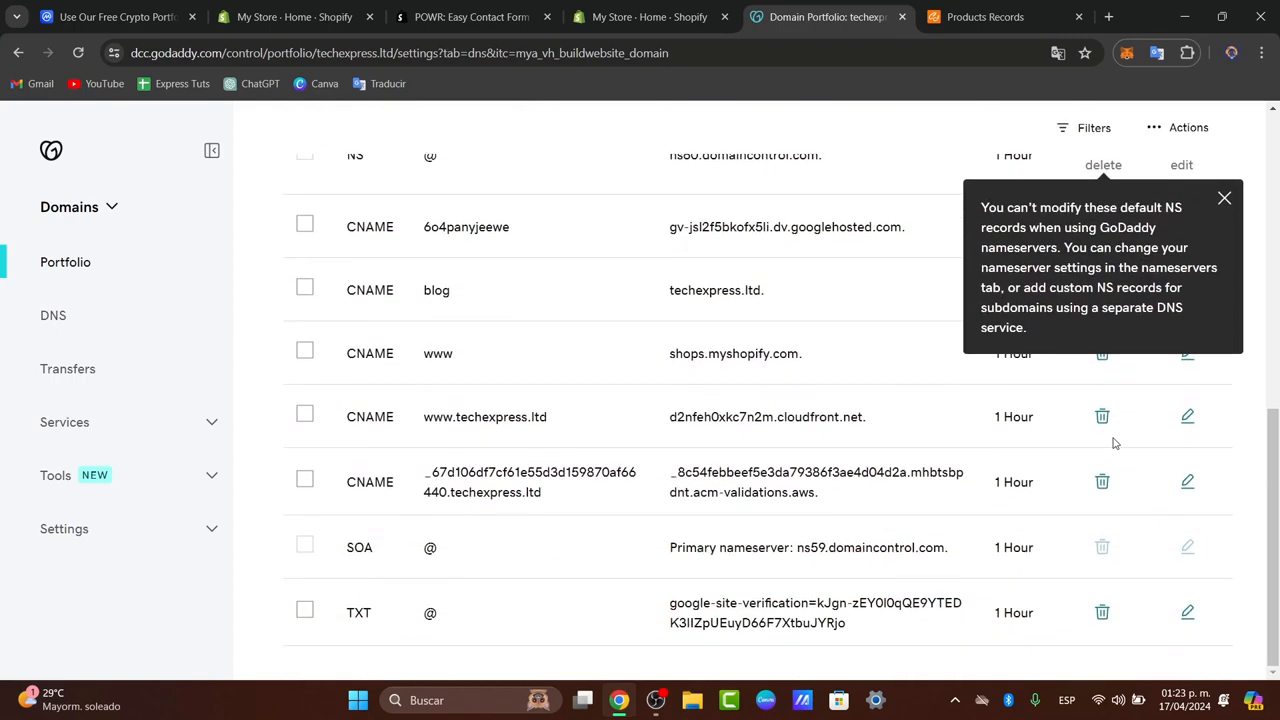
scroll(1111, 443, "up", 4)
scroll(1109, 400, "down", 2)
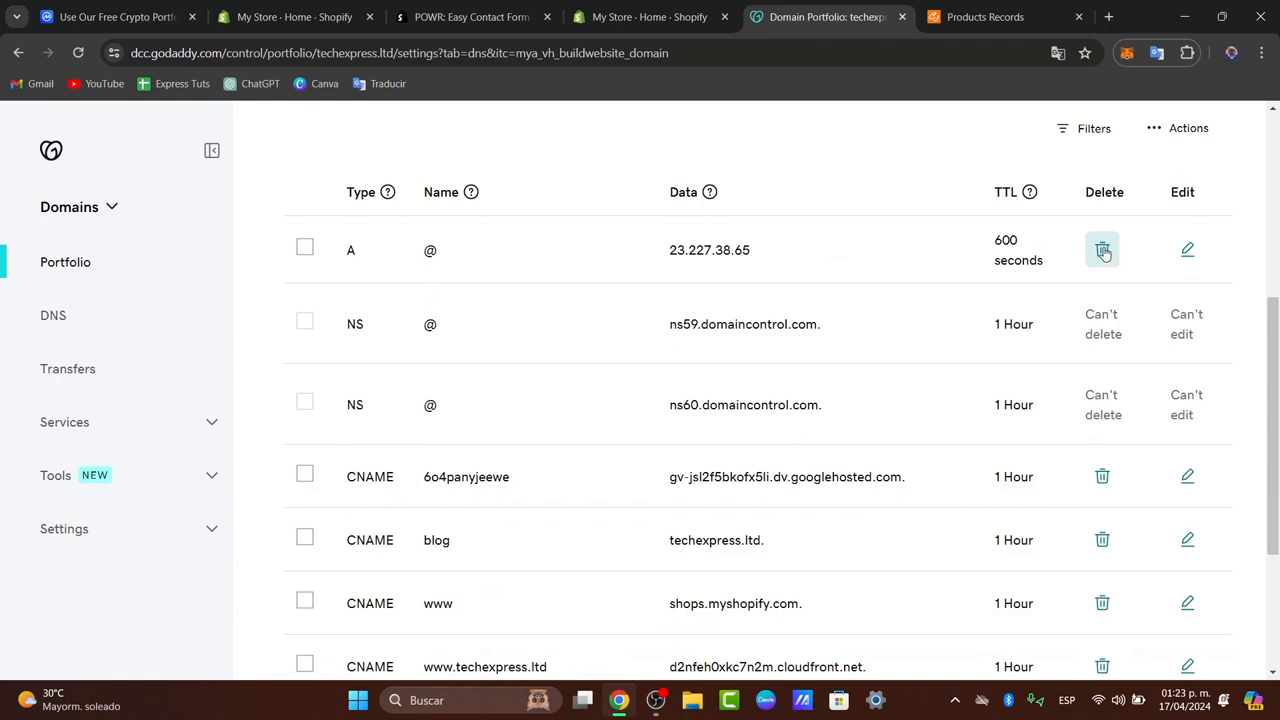
scroll(1165, 450, "up", 3)
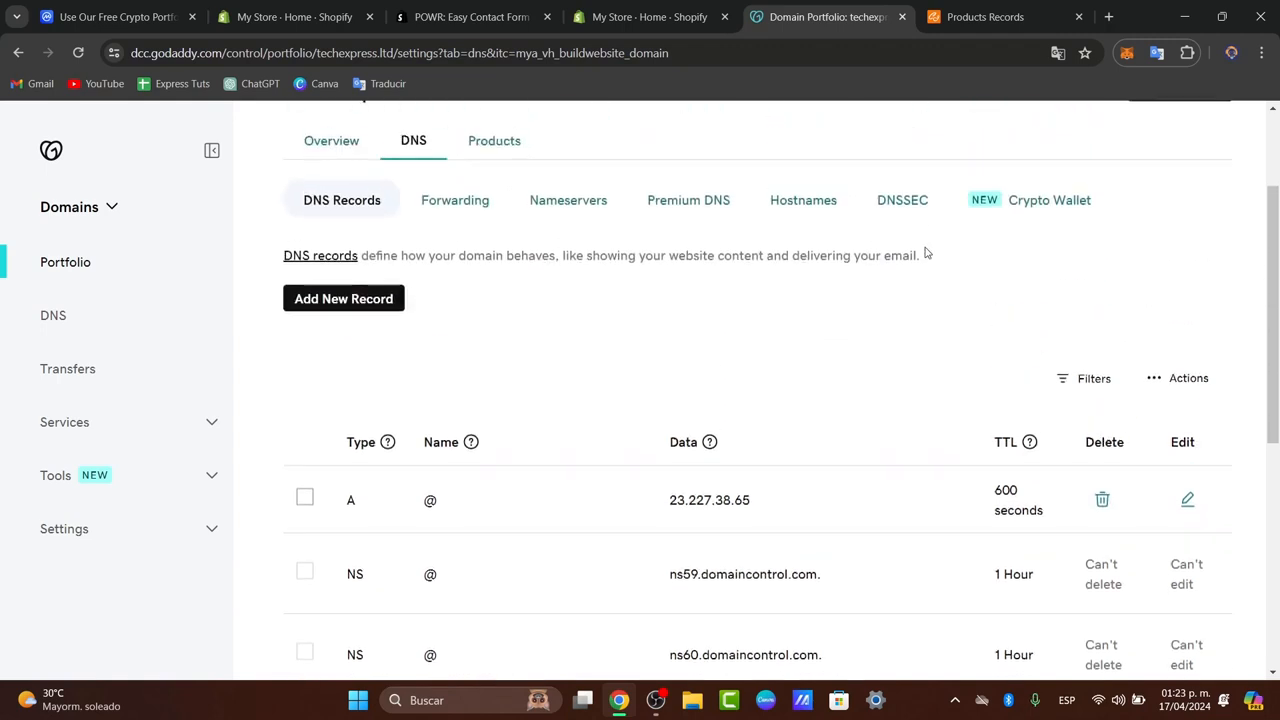
Step: Switch to the Shopify admin, dismiss the trial offer banner and open the store's domain settings
left_click(690, 31)
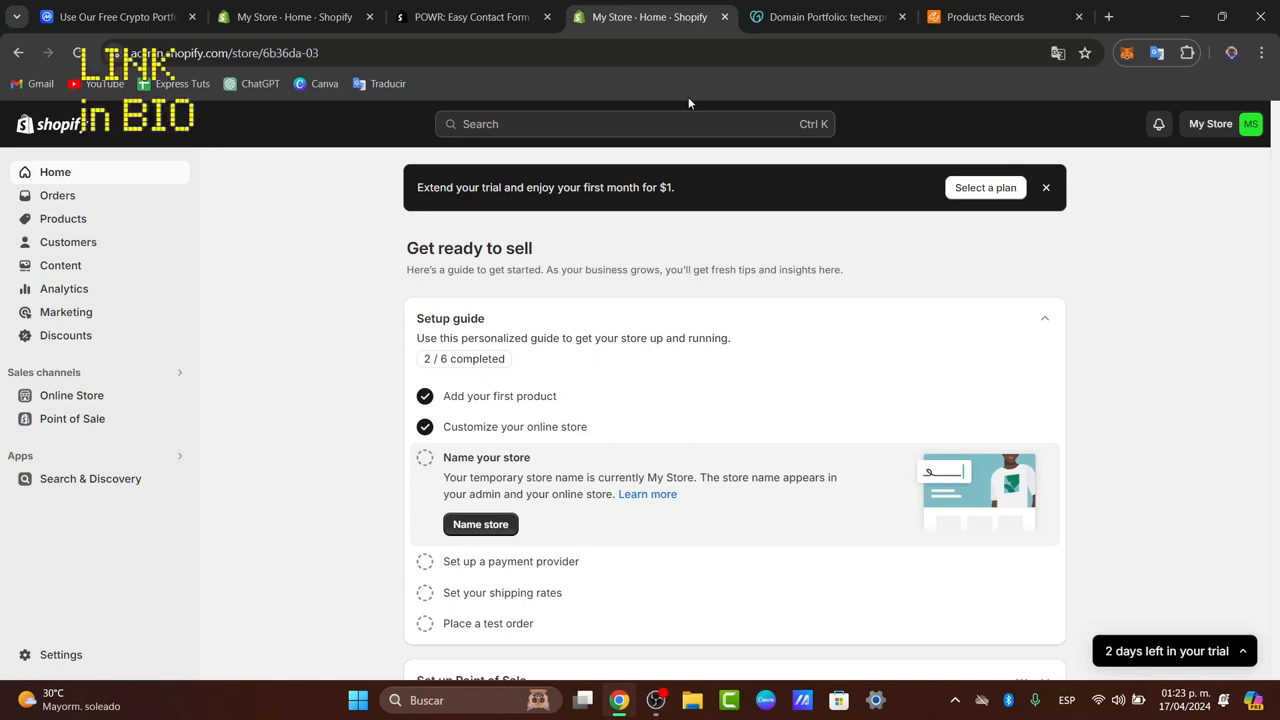
left_click(1046, 188)
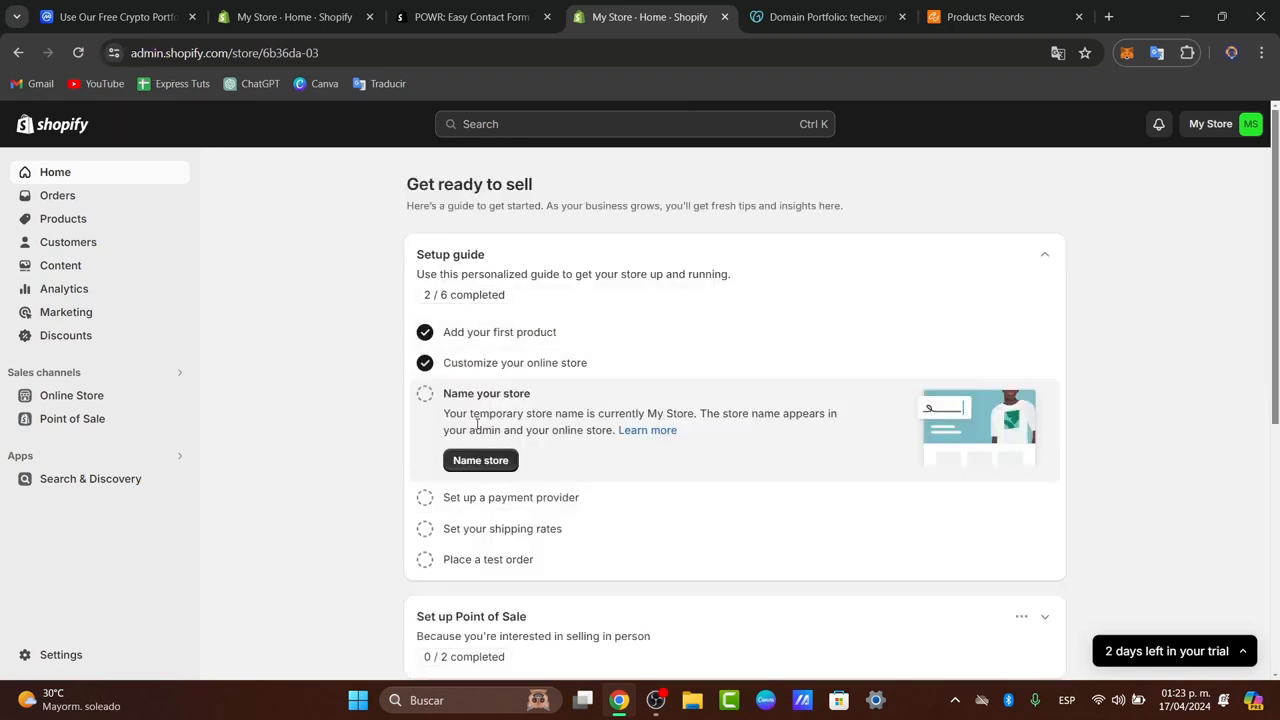
left_click(80, 658)
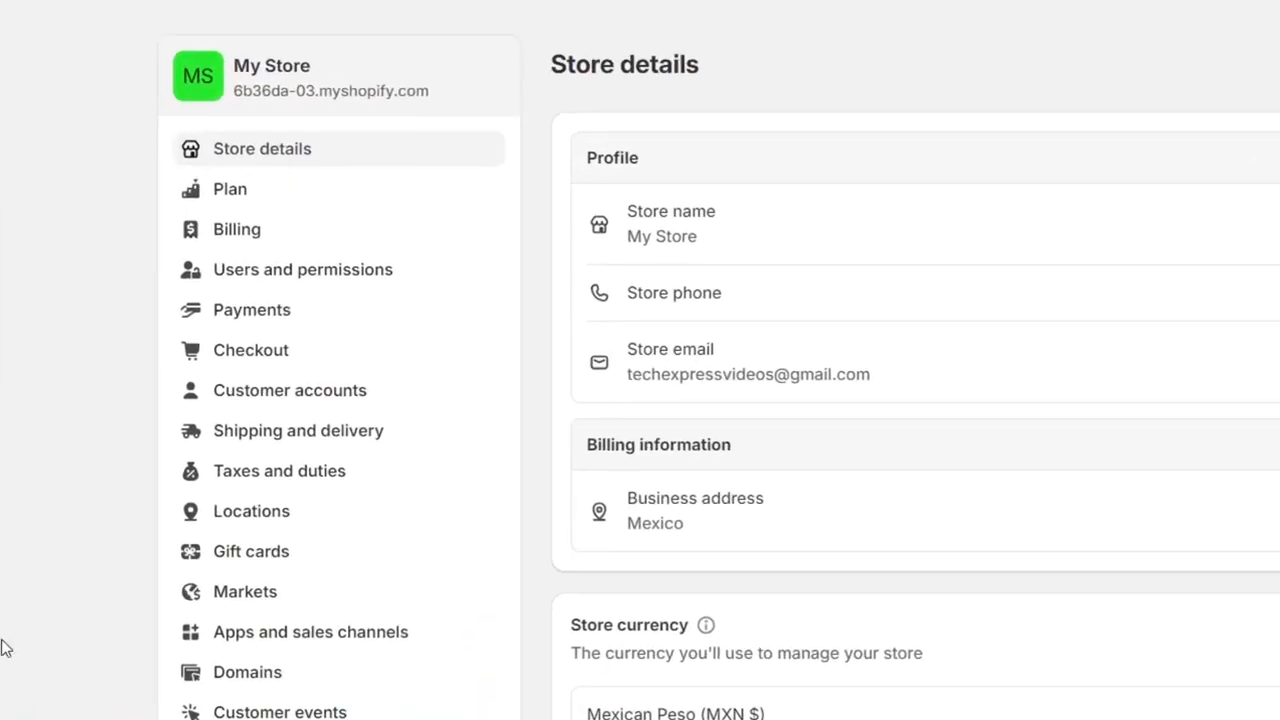
scroll(240, 500, "down", 3)
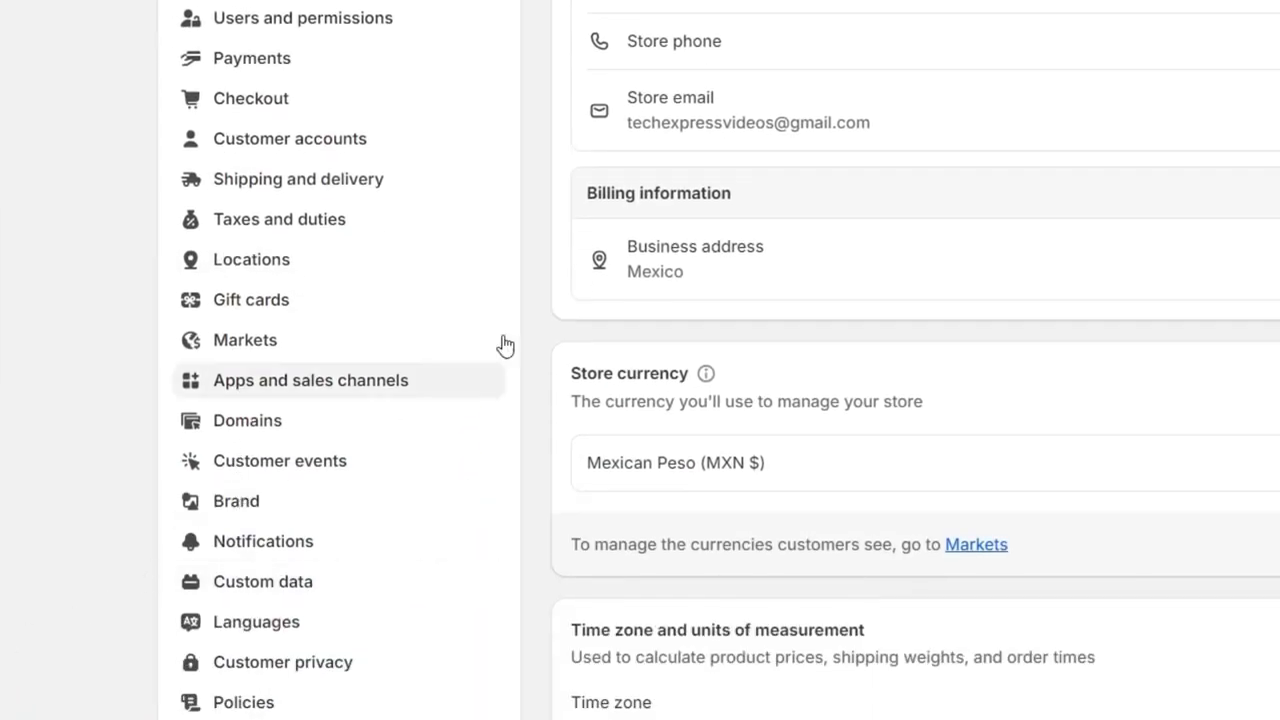
left_click(236, 422)
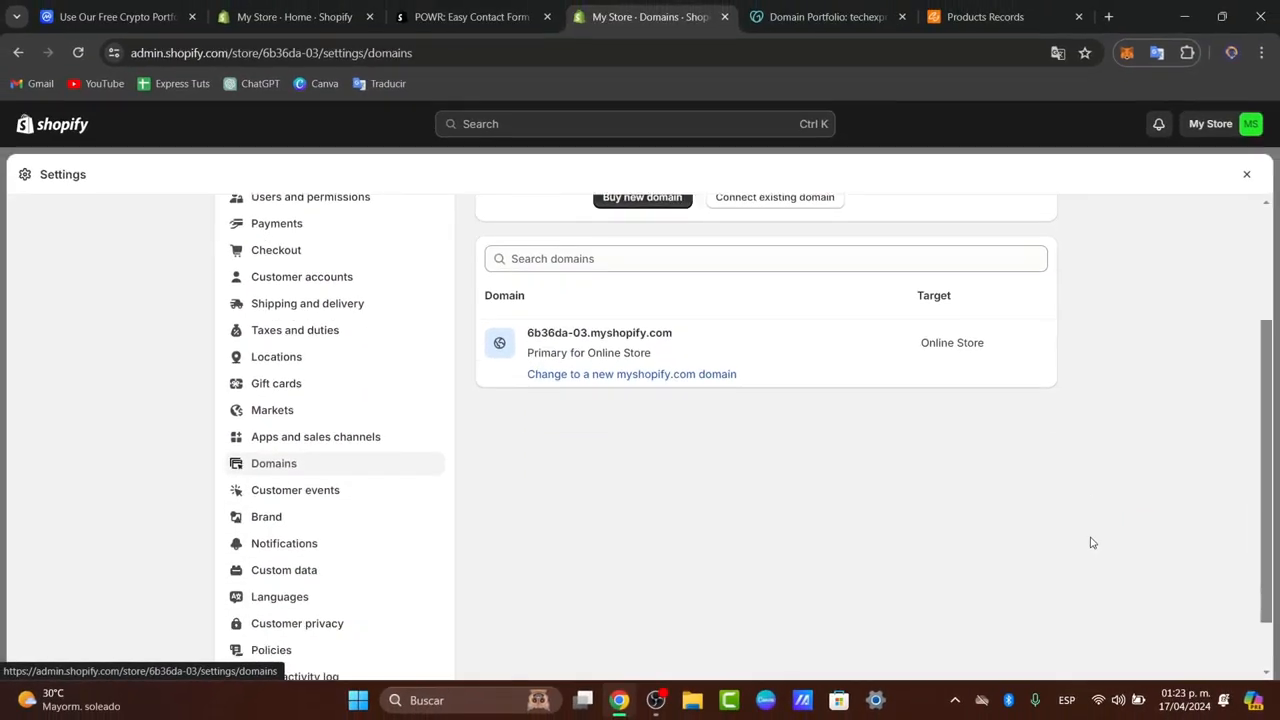
scroll(1029, 588, "down", 1)
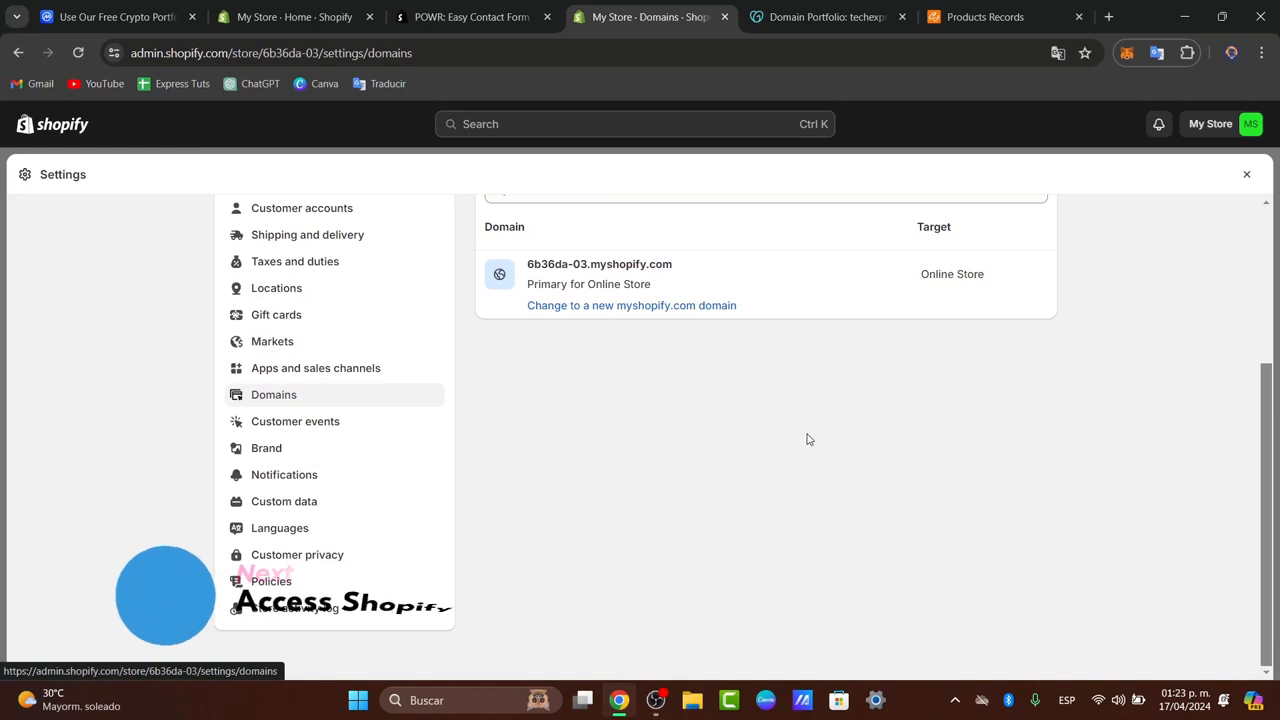
scroll(923, 606, "up", 1)
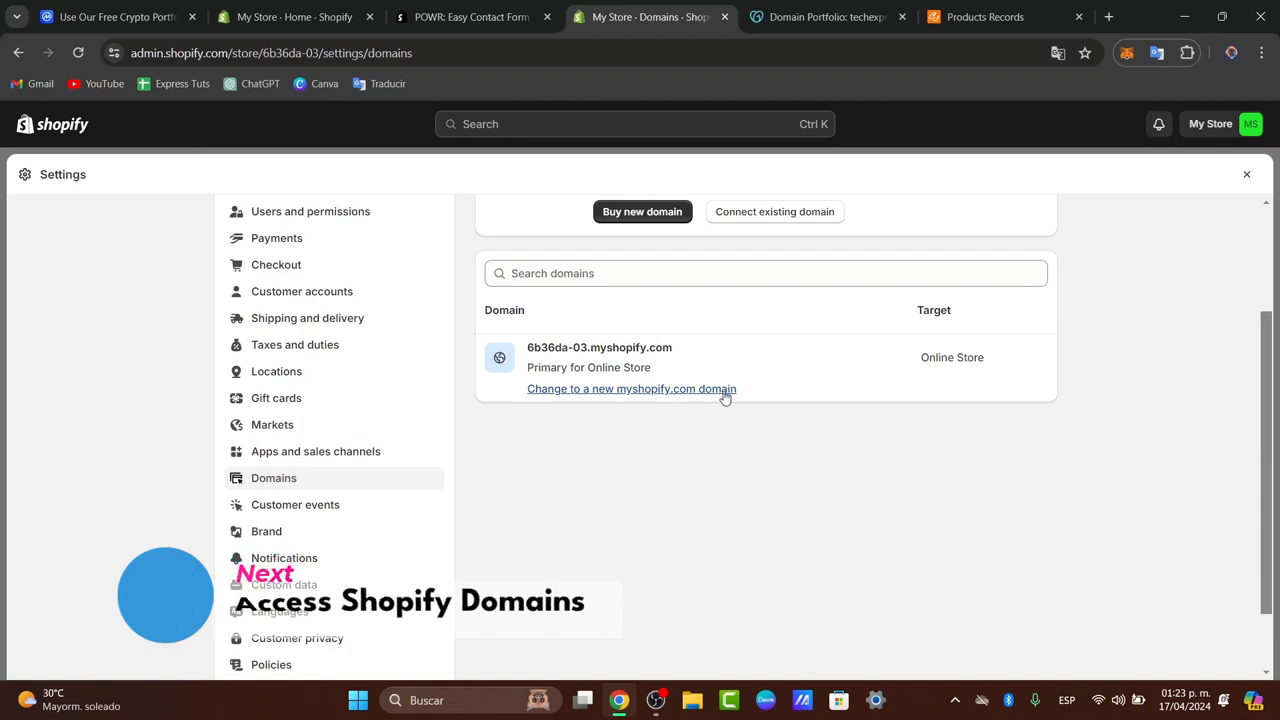
scroll(725, 400, "up", 2)
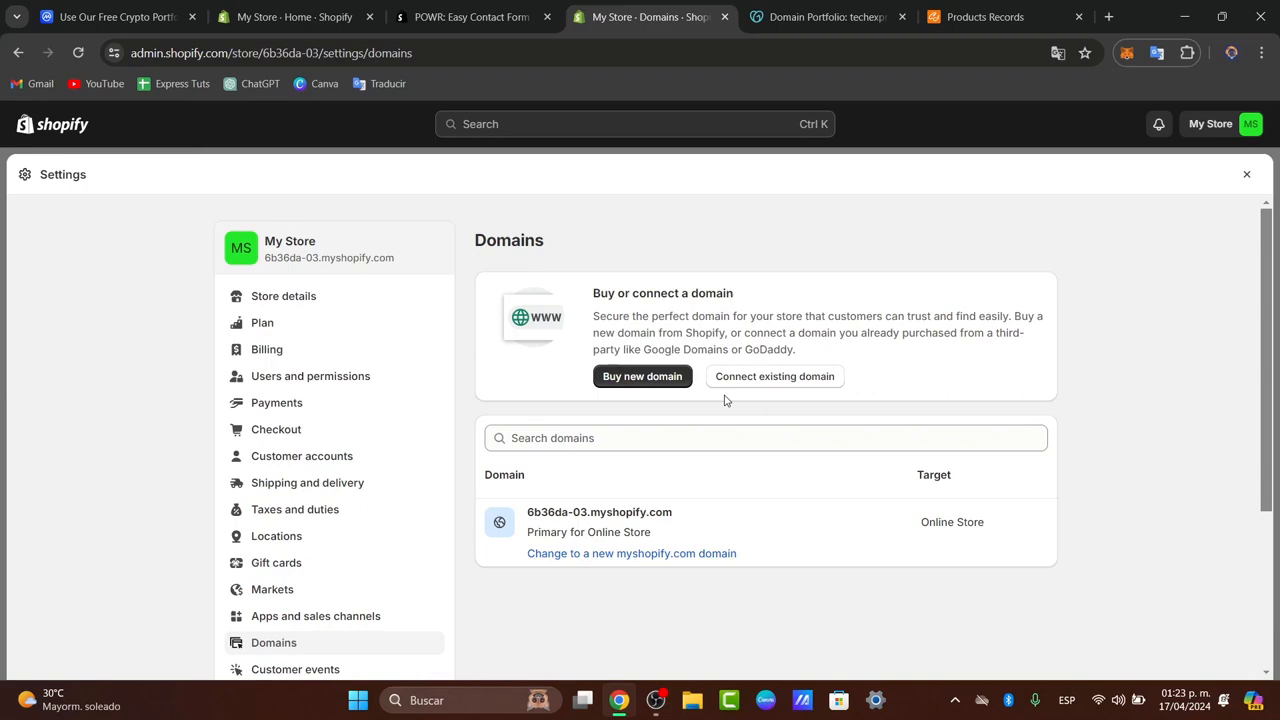
Step: Start connecting an existing domain, copy the domain name from GoDaddy and submit techexpress.ltd as the domain
left_click(796, 378)
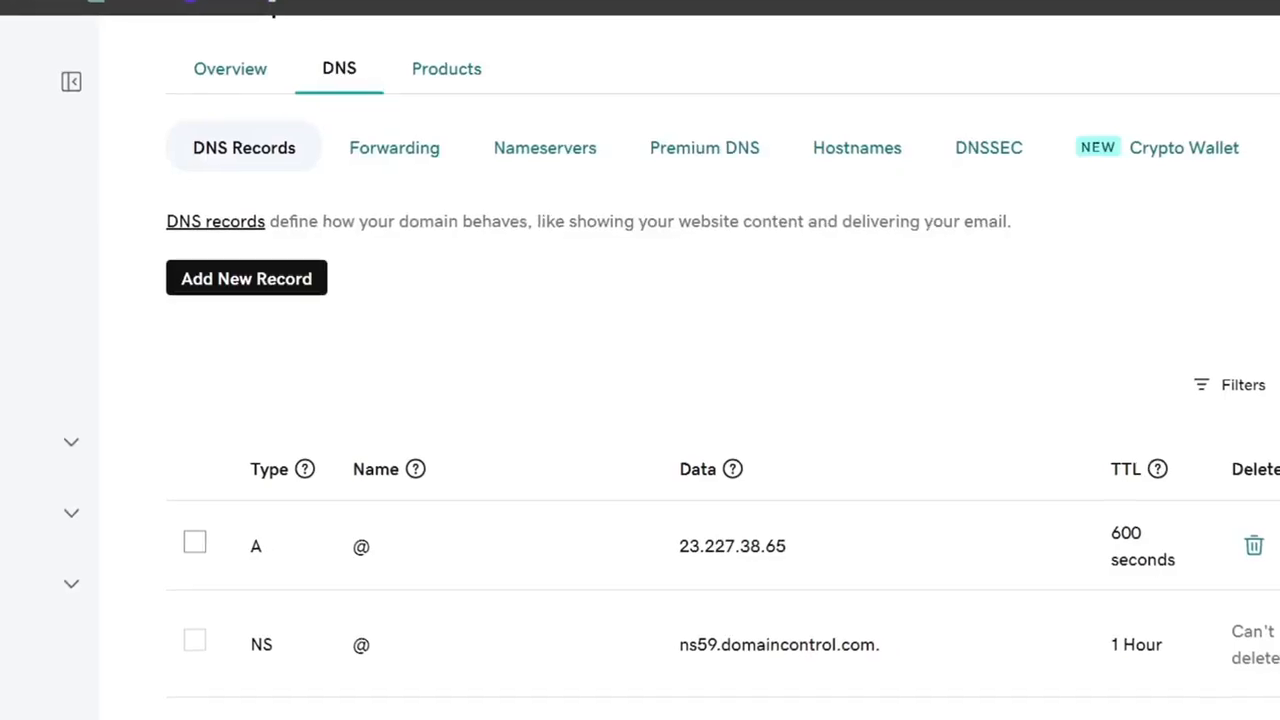
scroll(327, 195, "up", 3)
left_click_drag(400, 218, 176, 218)
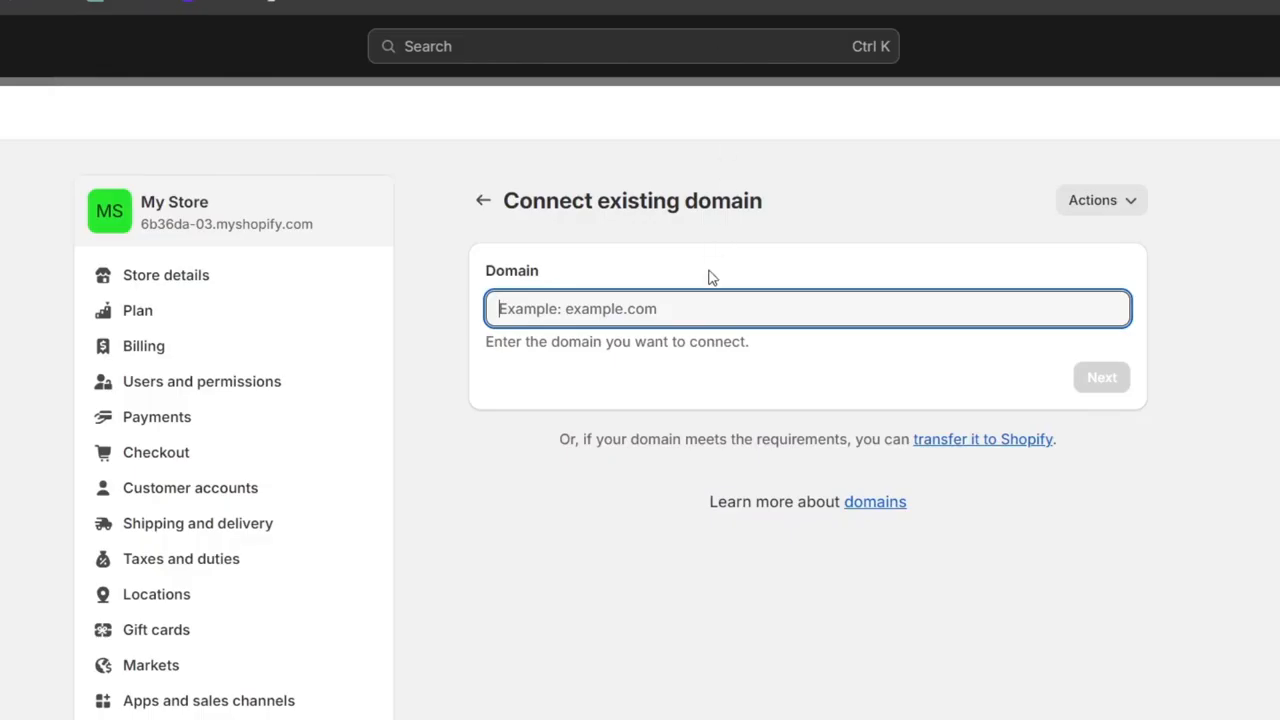
type("techexpress.ltd")
left_click(1118, 387)
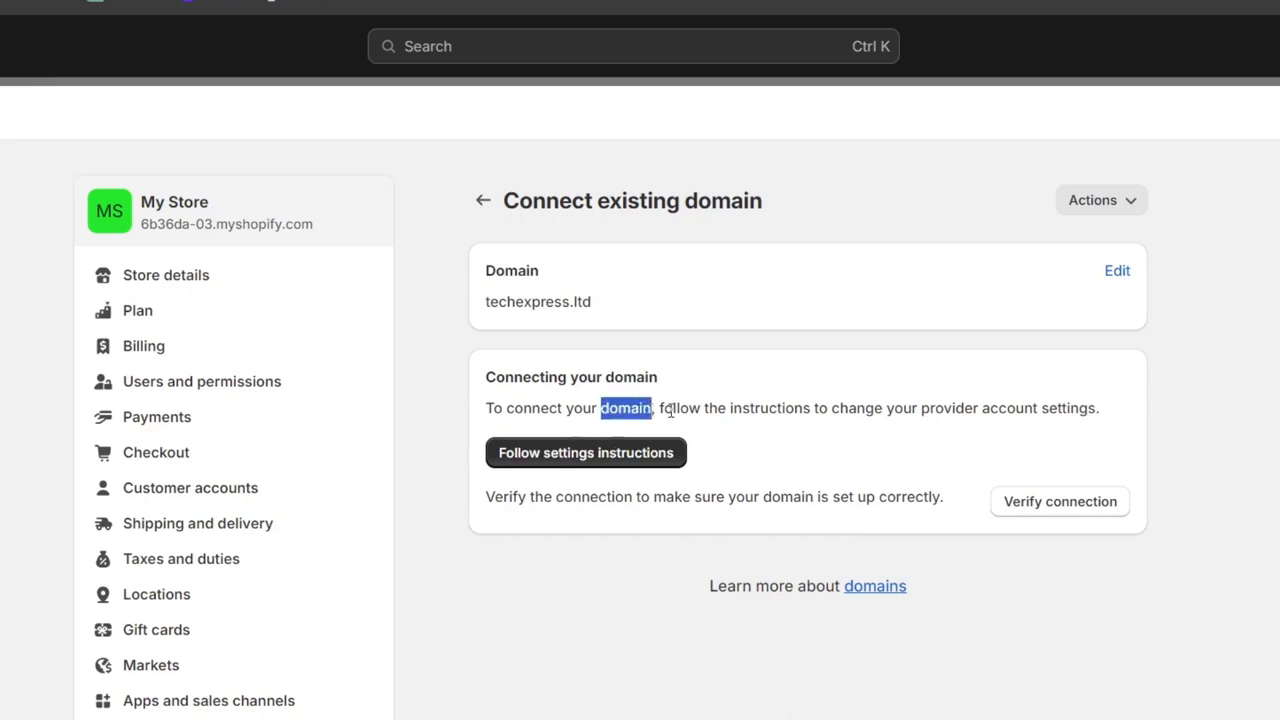
Step: Read the note on connecting the domain, look through the linked settings instructions and return to the connection page
left_click_drag(663, 406, 751, 406)
left_click_drag(877, 401, 1081, 402)
left_click(1120, 417)
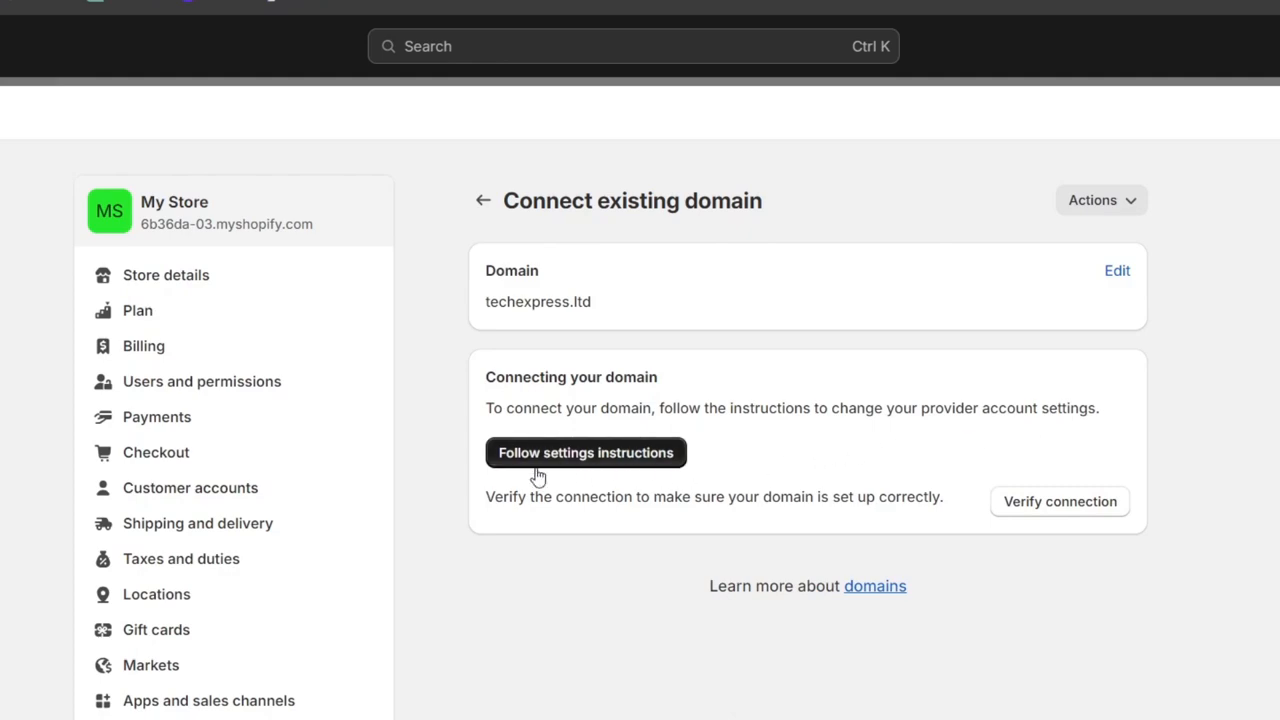
left_click(578, 462)
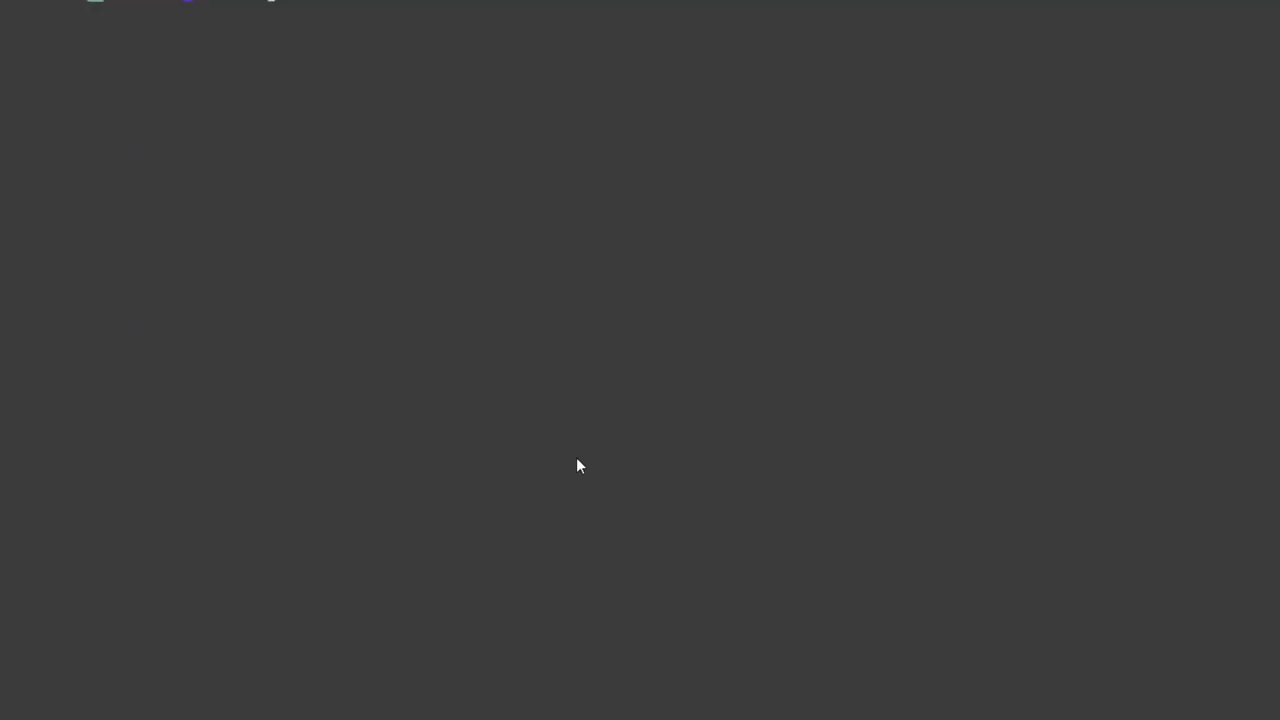
scroll(578, 462, "down", 3)
scroll(578, 462, "down", 7)
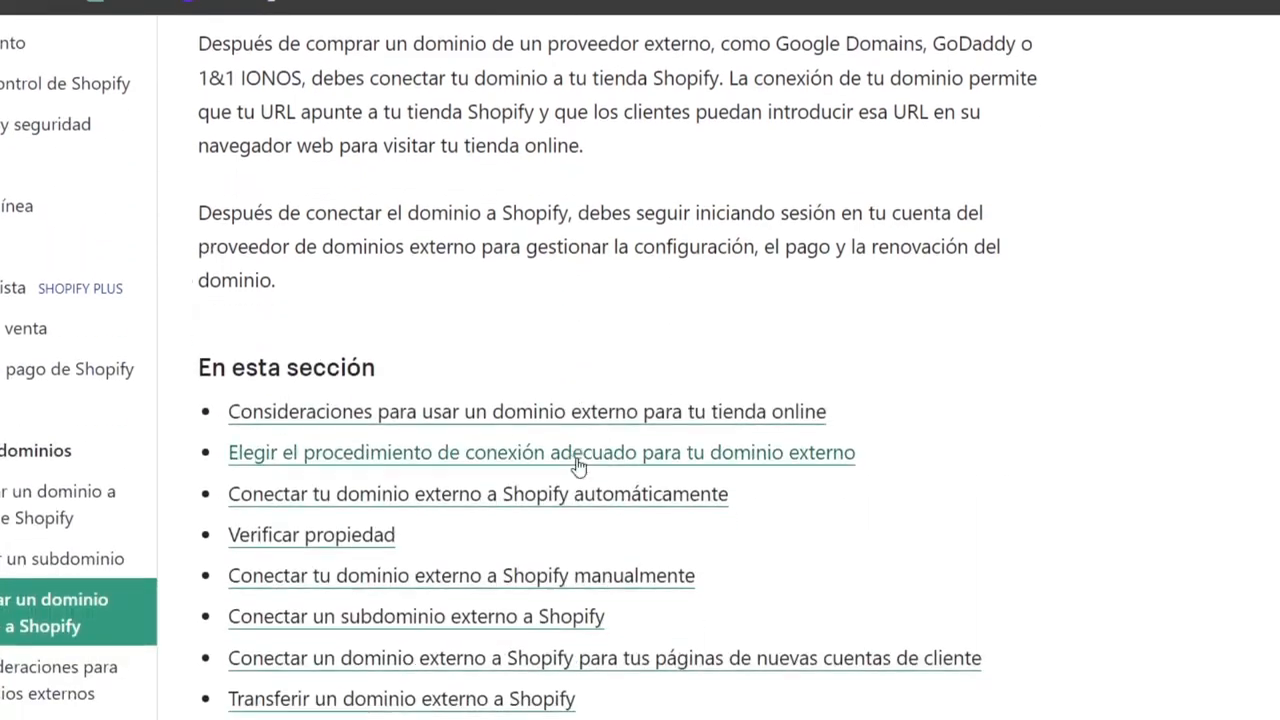
scroll(578, 466, "up", 5)
scroll(578, 466, "up", 1)
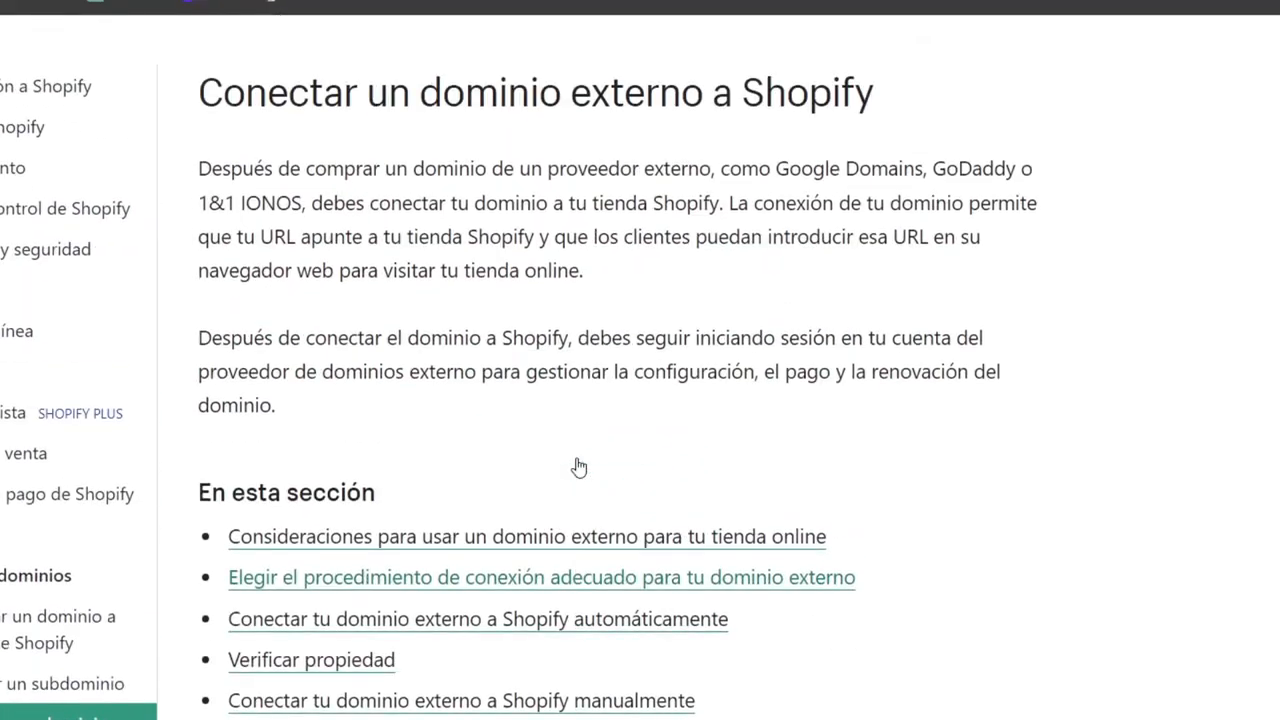
scroll(578, 466, "up", 2)
scroll(578, 466, "down", 3)
scroll(578, 466, "down", 5)
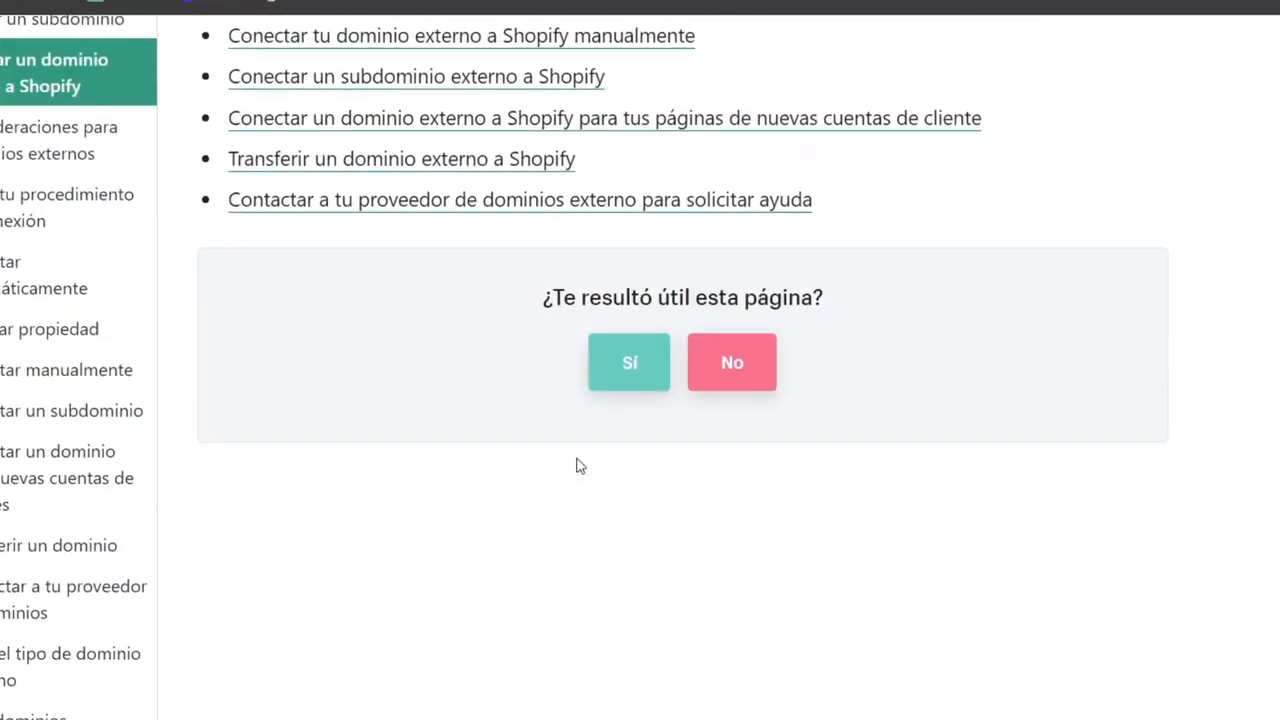
scroll(578, 466, "up", 6)
left_click(811, 9)
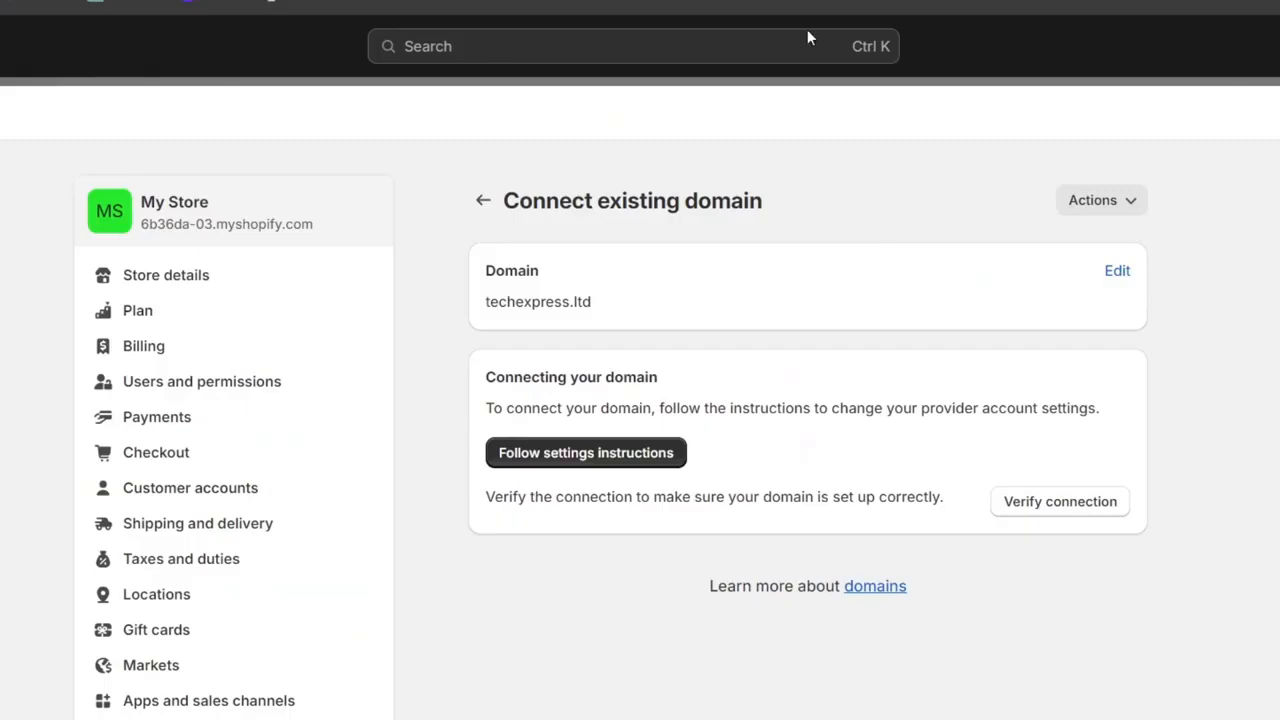
Step: Verify the connection of techexpress.ltd and open the domain type option in its domain details
left_click(1078, 507)
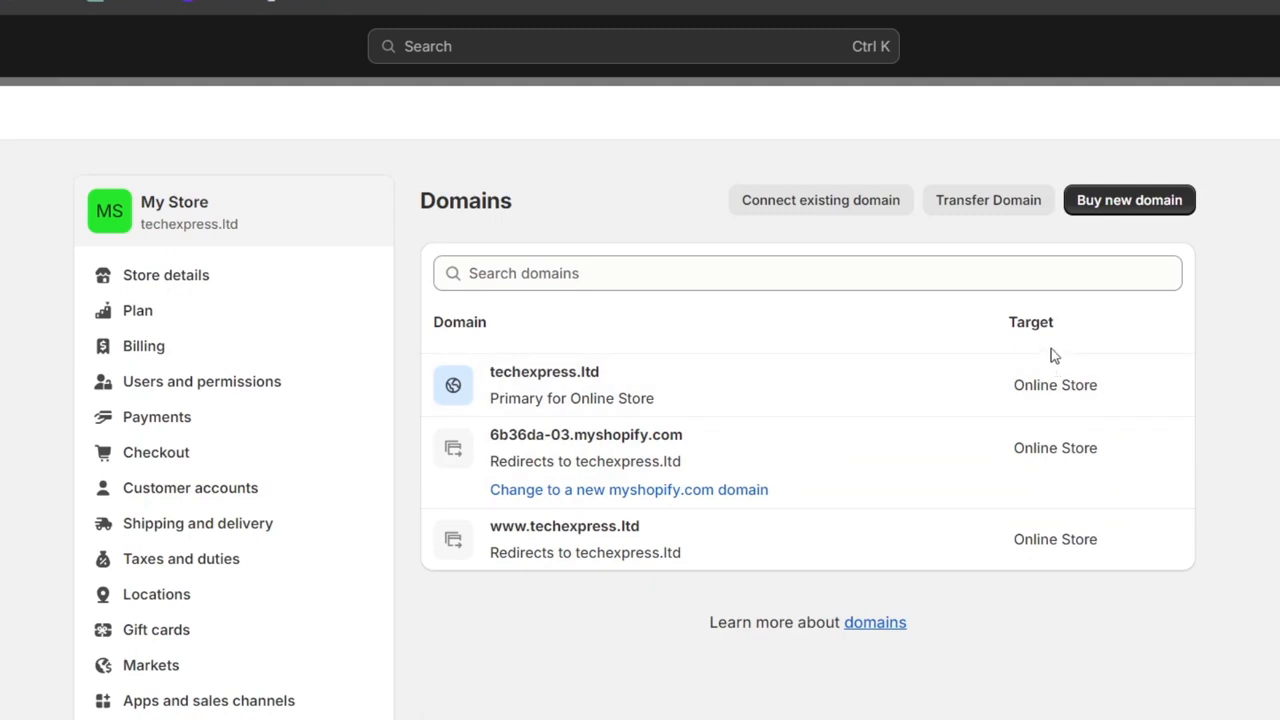
left_click(877, 381)
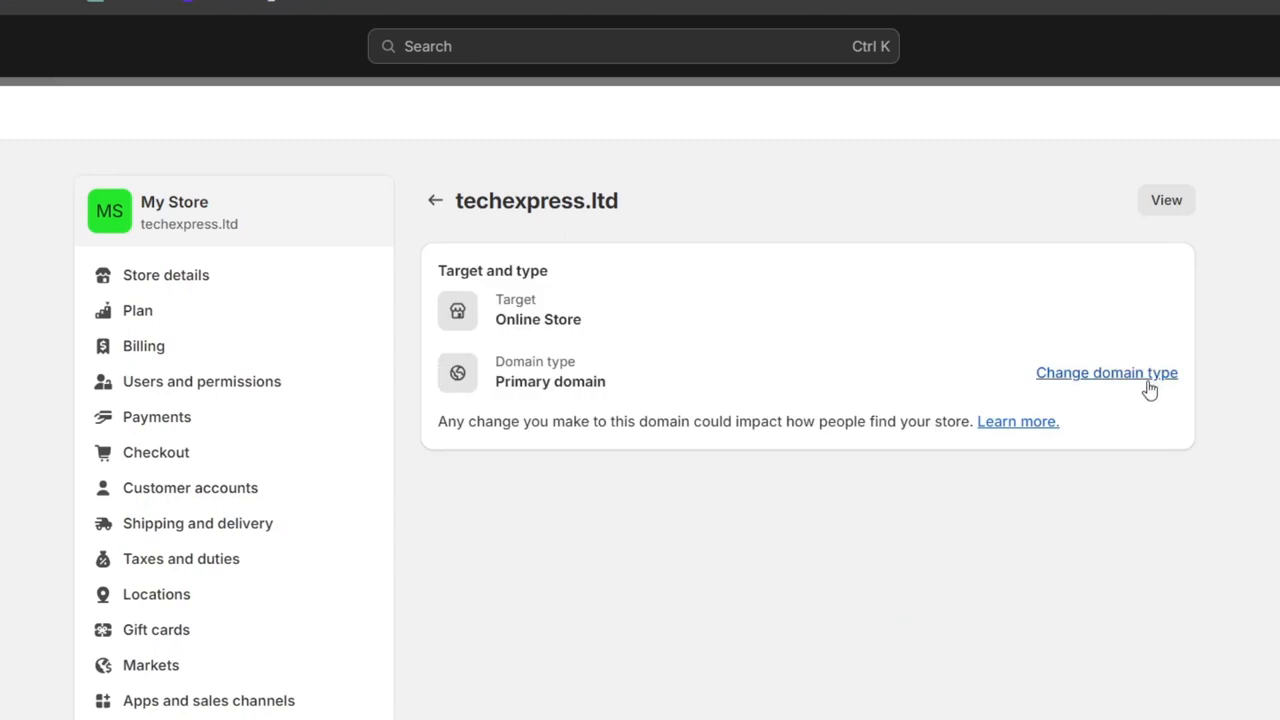
left_click(1148, 380)
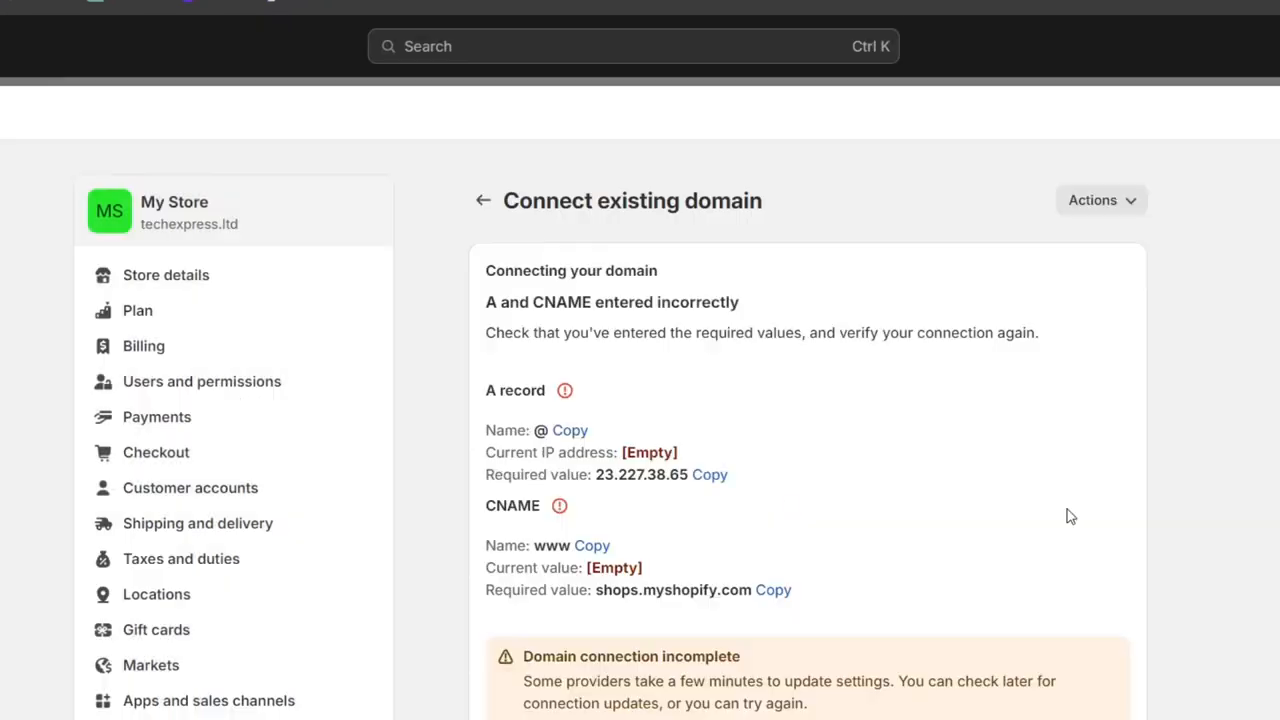
Step: Review the A record and CNAME values that Shopify requires for connecting the domain
scroll(1067, 516, "down", 1)
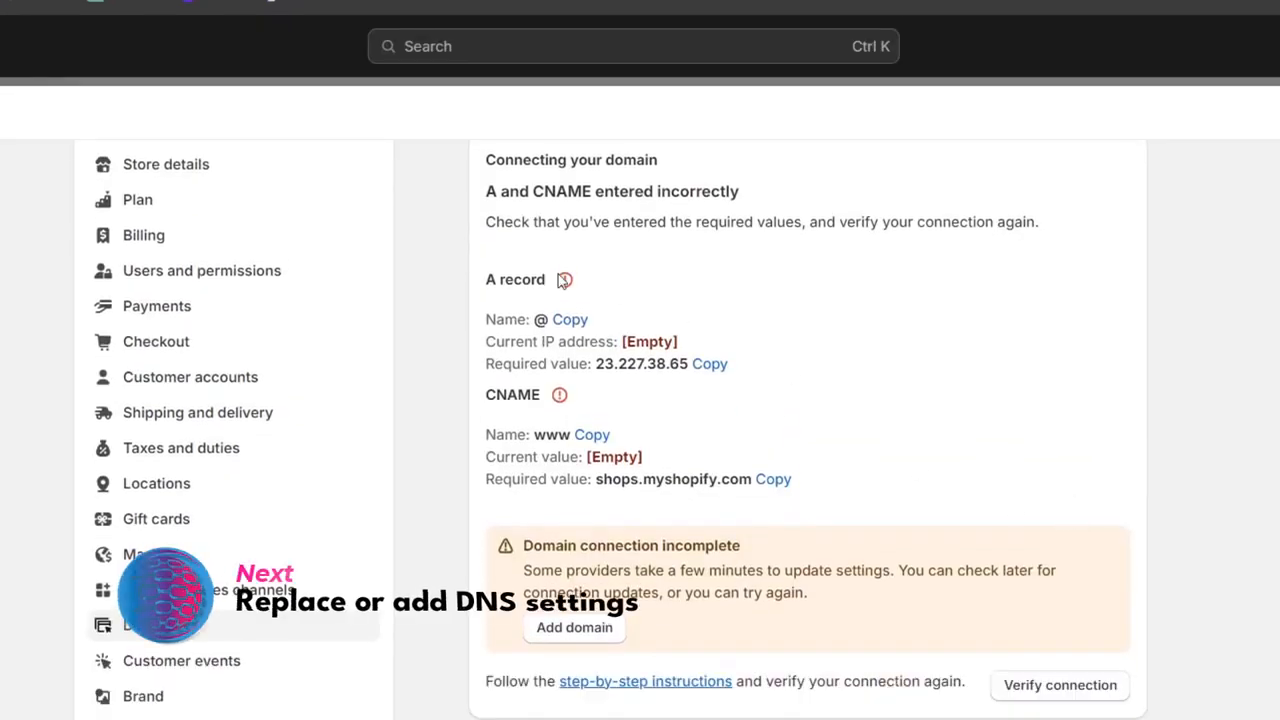
left_click_drag(487, 277, 678, 342)
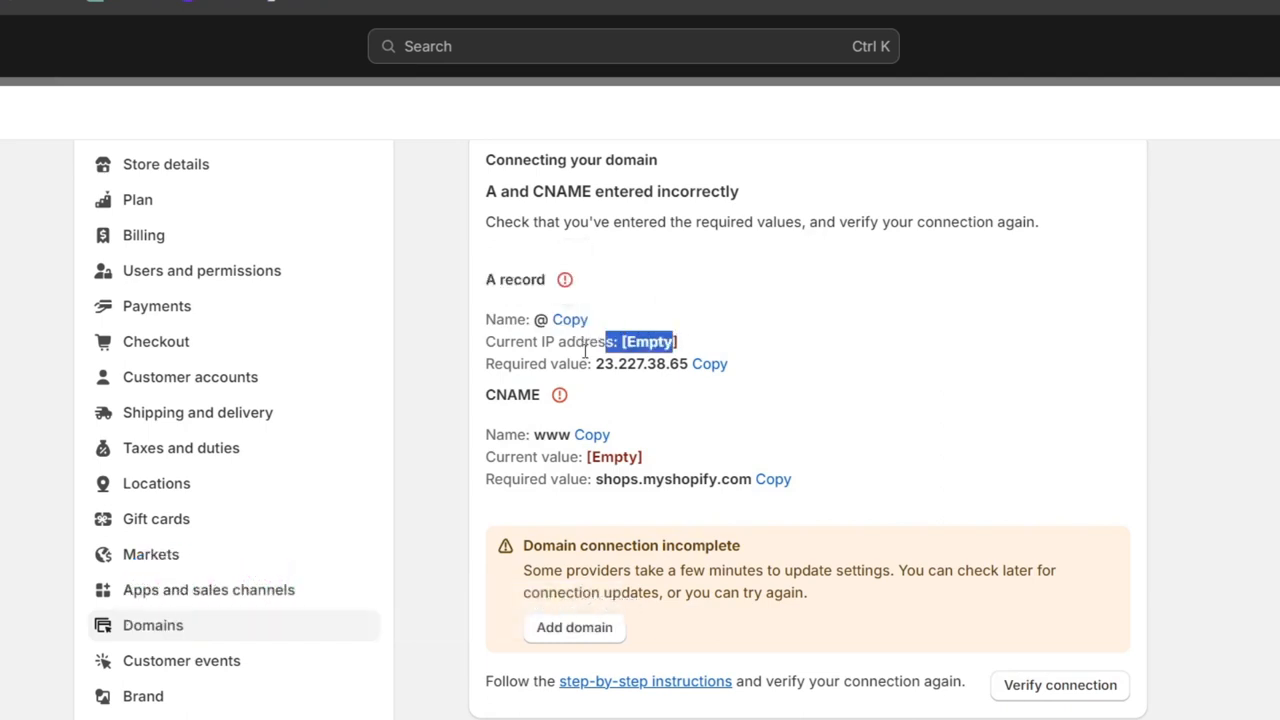
left_click_drag(538, 364, 769, 366)
left_click(870, 428)
Step: Switch to GoDaddy's DNS records for techexpress.ltd, start a new record and set its type to A as Shopify requires
left_click(903, 1)
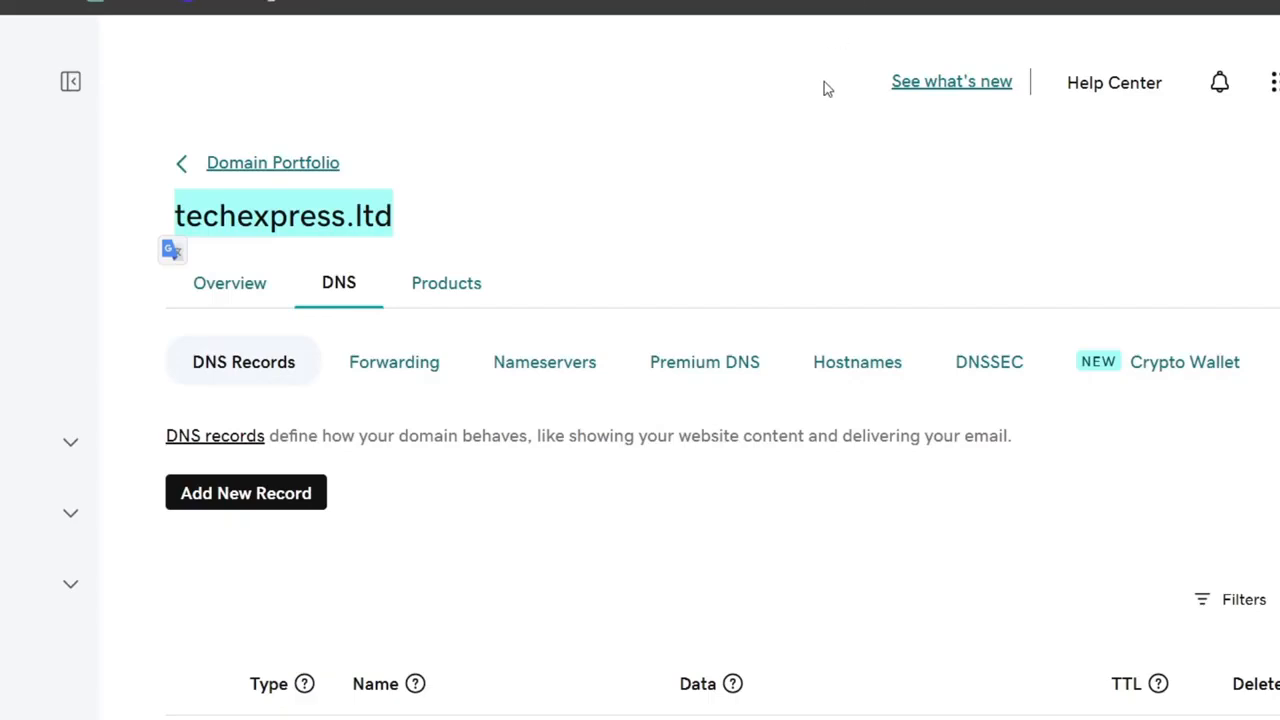
left_click(826, 120)
scroll(489, 303, "down", 1)
left_click(285, 382)
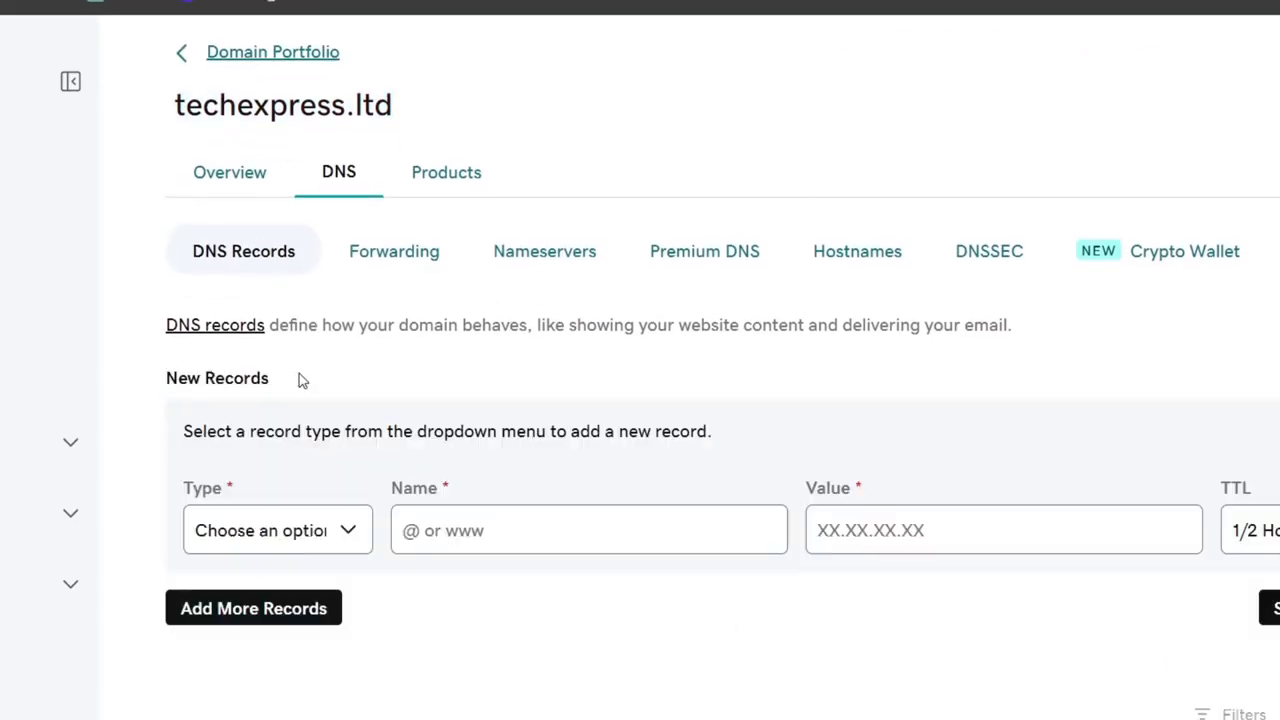
scroll(554, 414, "down", 3)
left_click(308, 318)
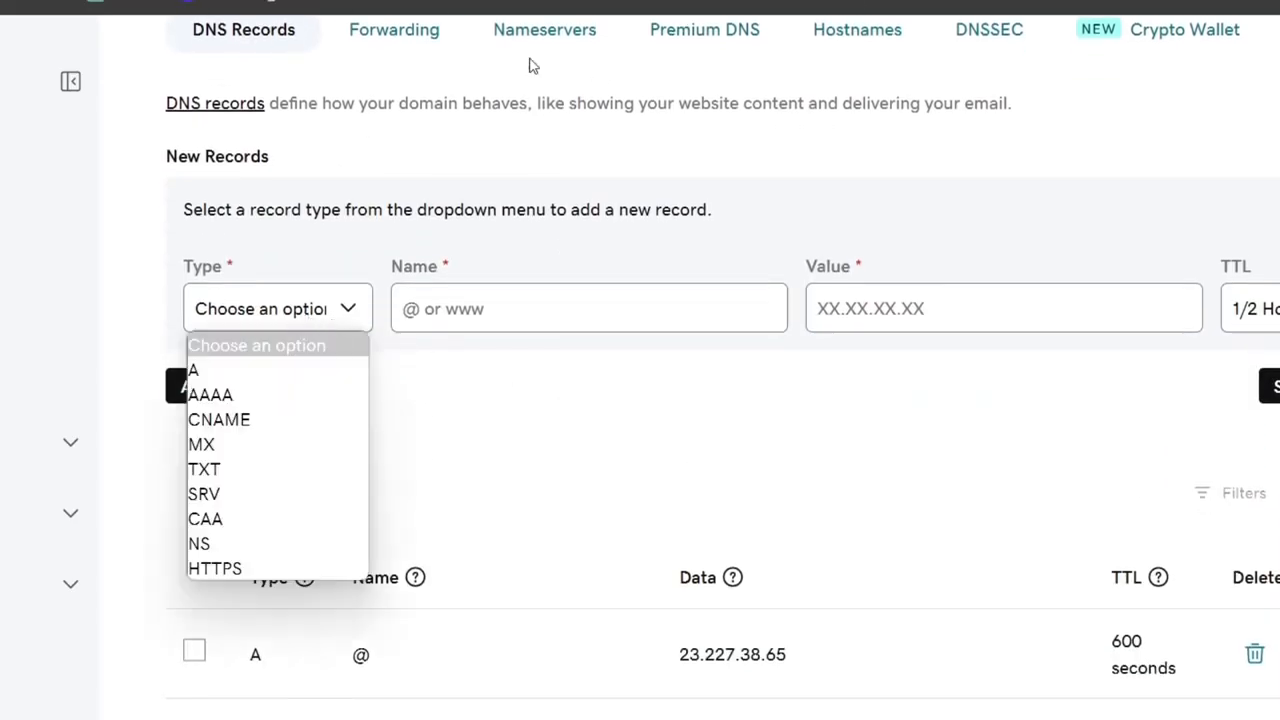
left_click(590, 1)
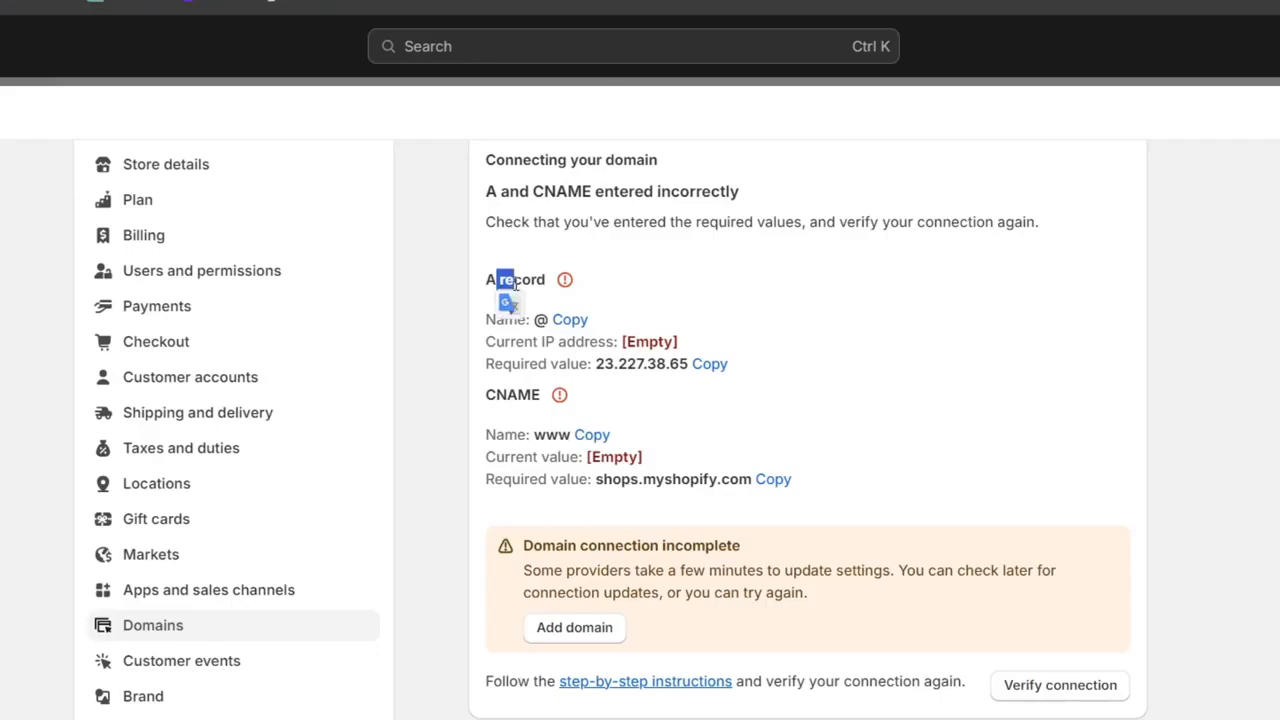
key("ctrl+Tab")
left_click(298, 328)
left_click(286, 366)
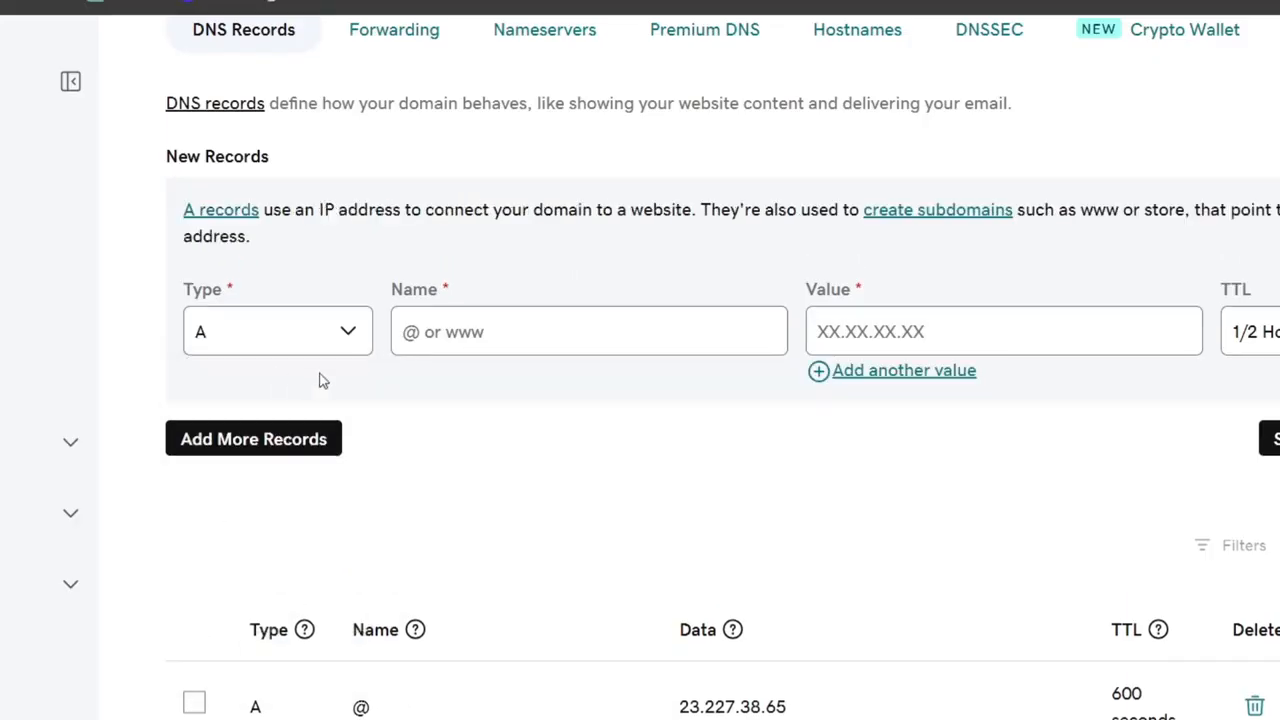
Step: Fill in the new A record with the name @ and the value 23.227.38.65 copied from Shopify's connection page
left_click(481, 320)
key("ctrl+Tab")
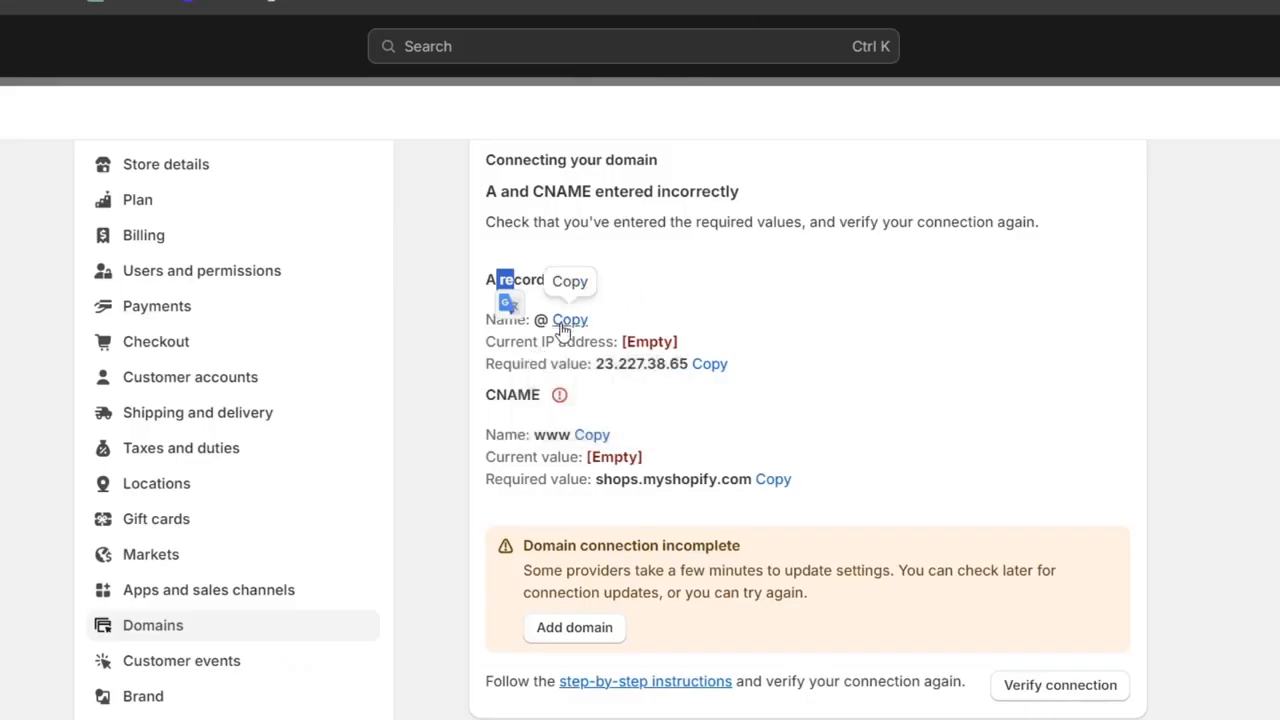
key("ctrl+Tab")
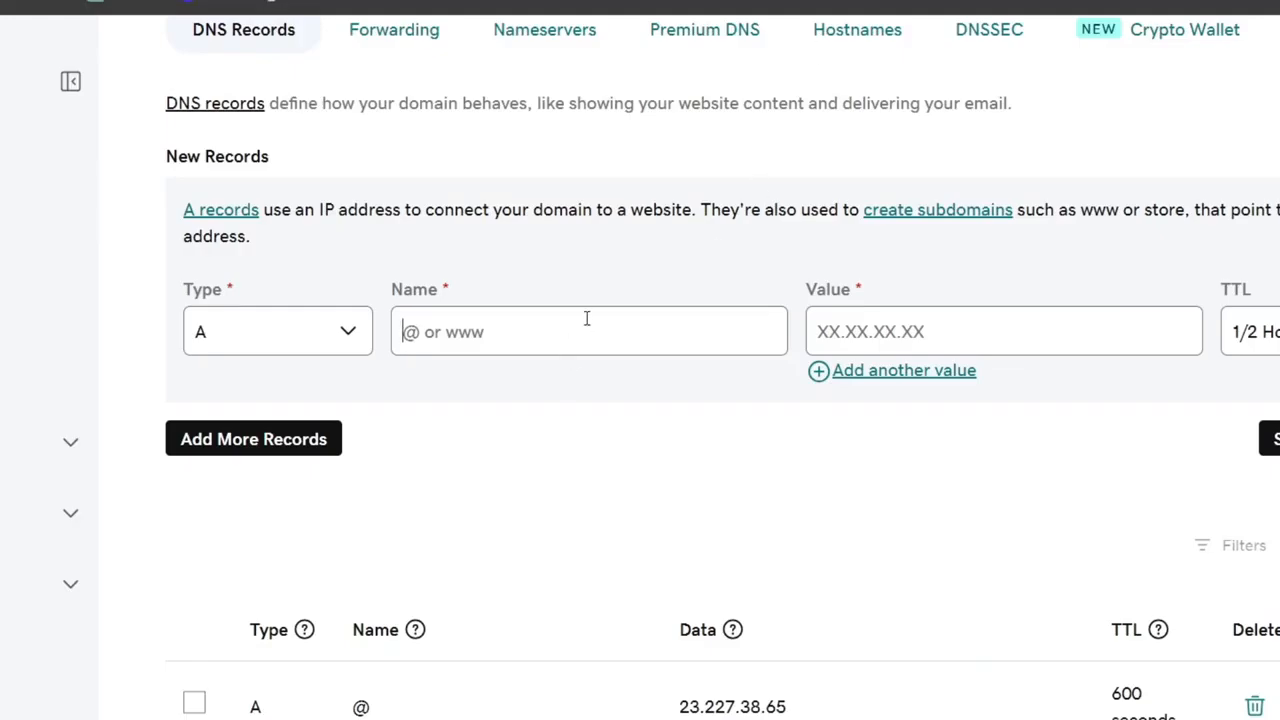
key("ctrl+Tab")
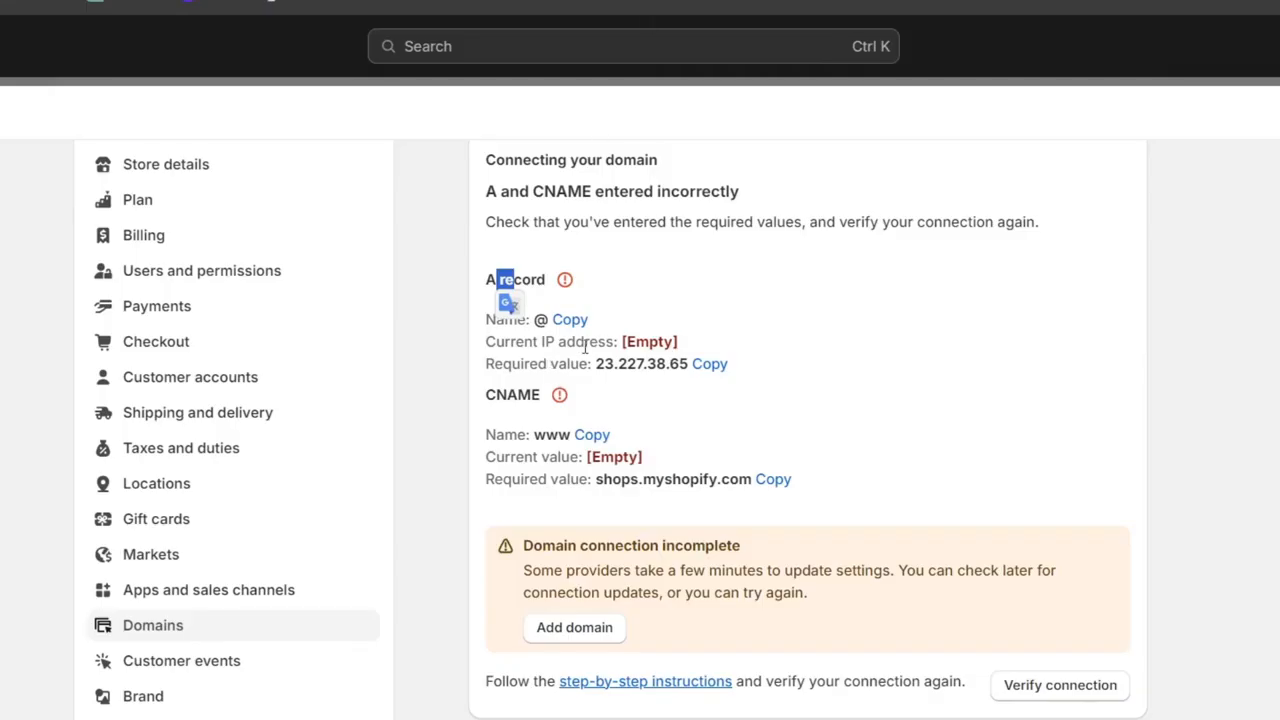
left_click_drag(594, 363, 668, 364)
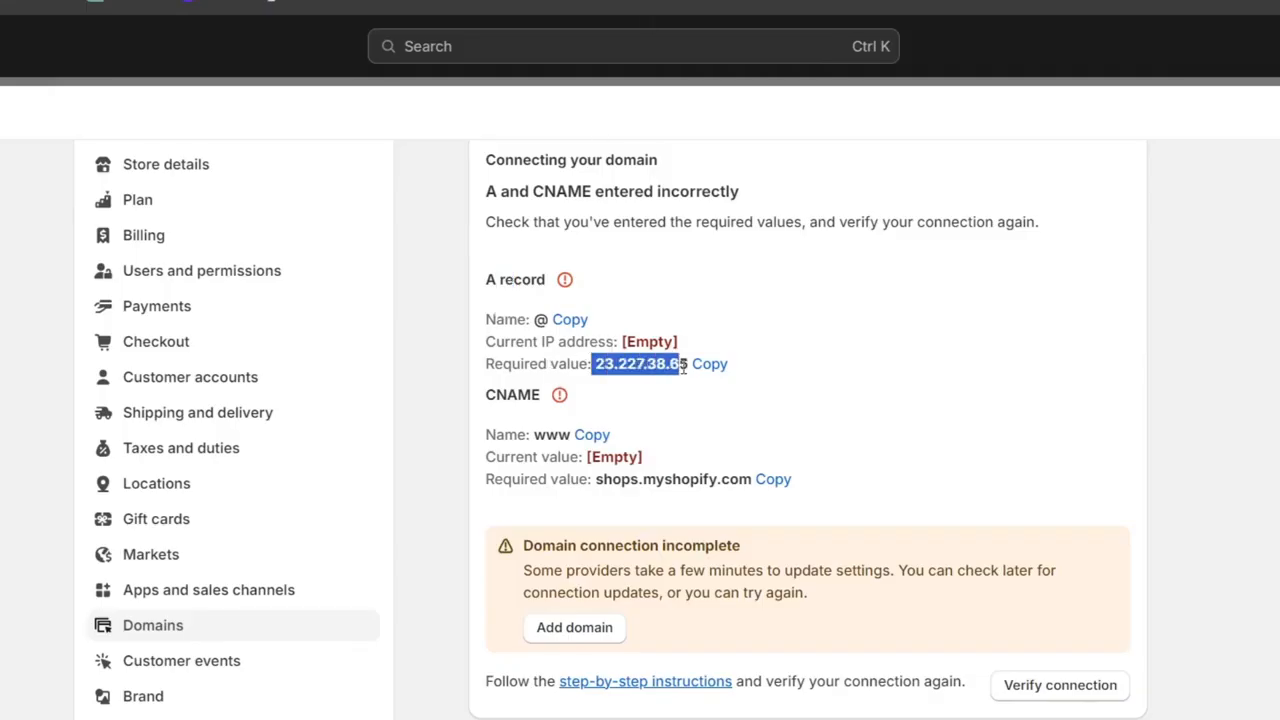
left_click(705, 369)
key("ctrl+Tab")
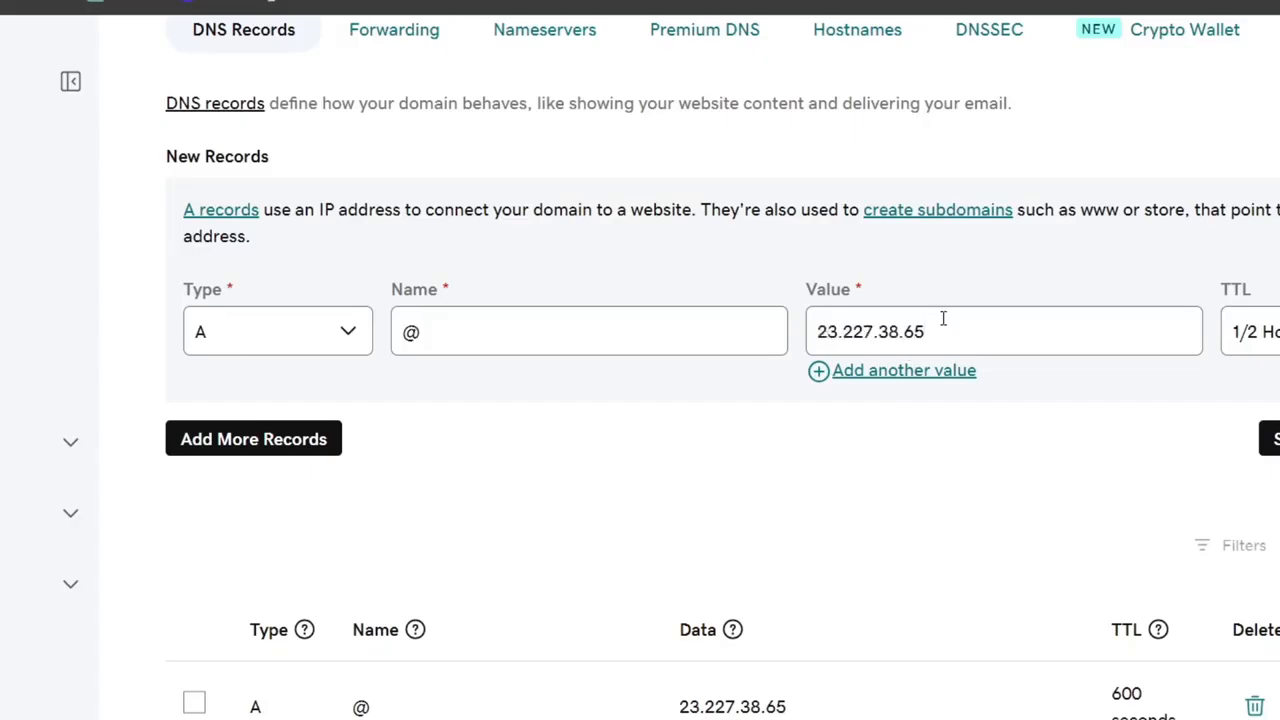
Step: Look through the existing GoDaddy DNS records, checking the A record's IP address and the CNAME entries
scroll(1109, 417, "down", 2)
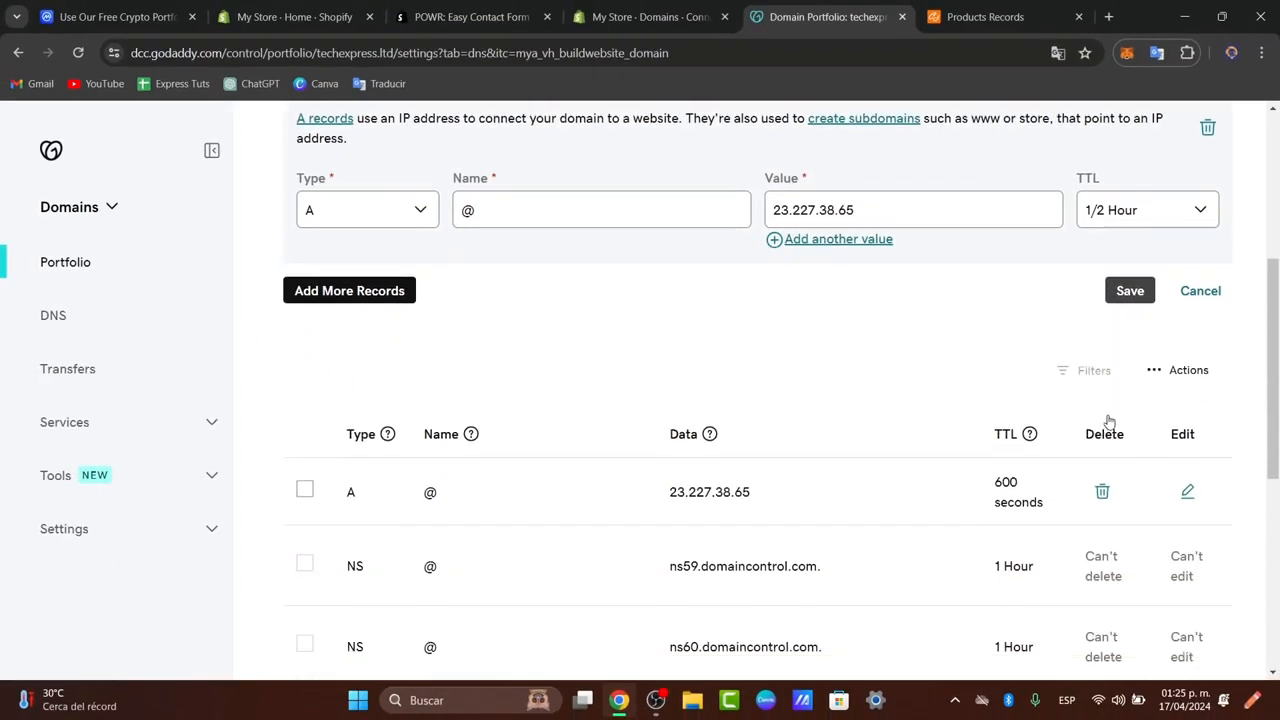
scroll(1109, 422, "down", 3)
left_click_drag(755, 289, 658, 300)
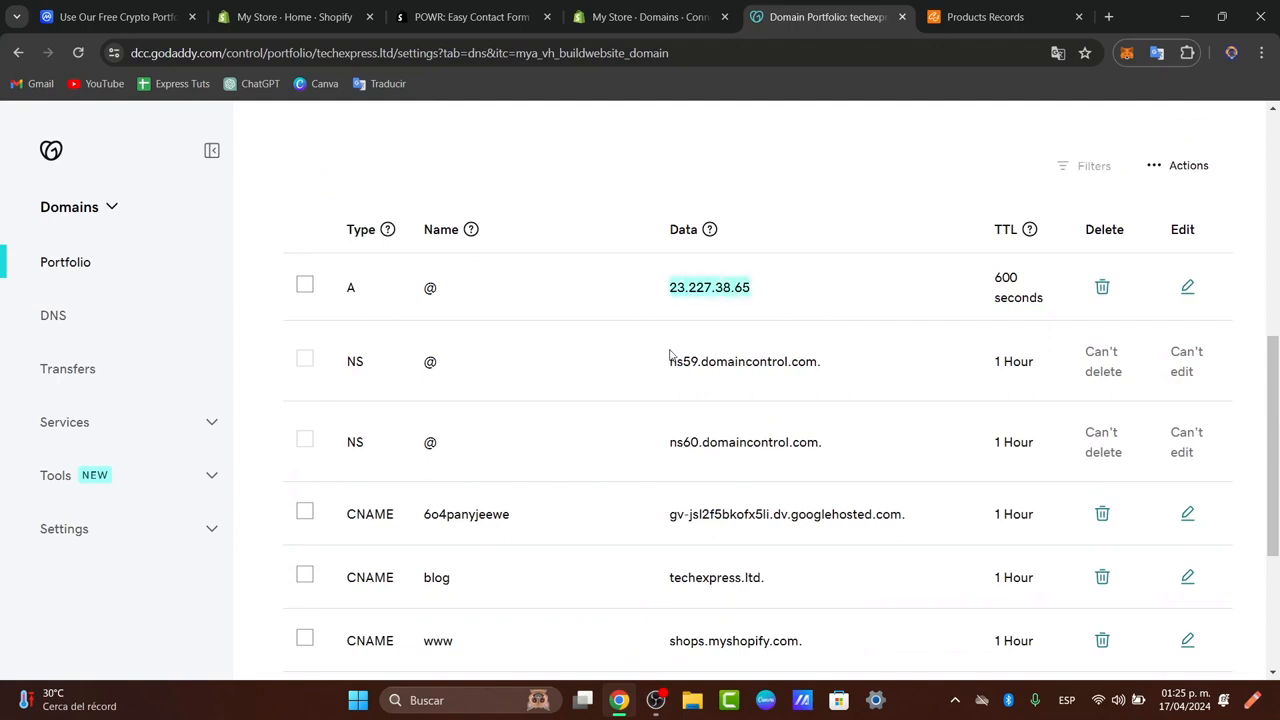
scroll(670, 355, "down", 3)
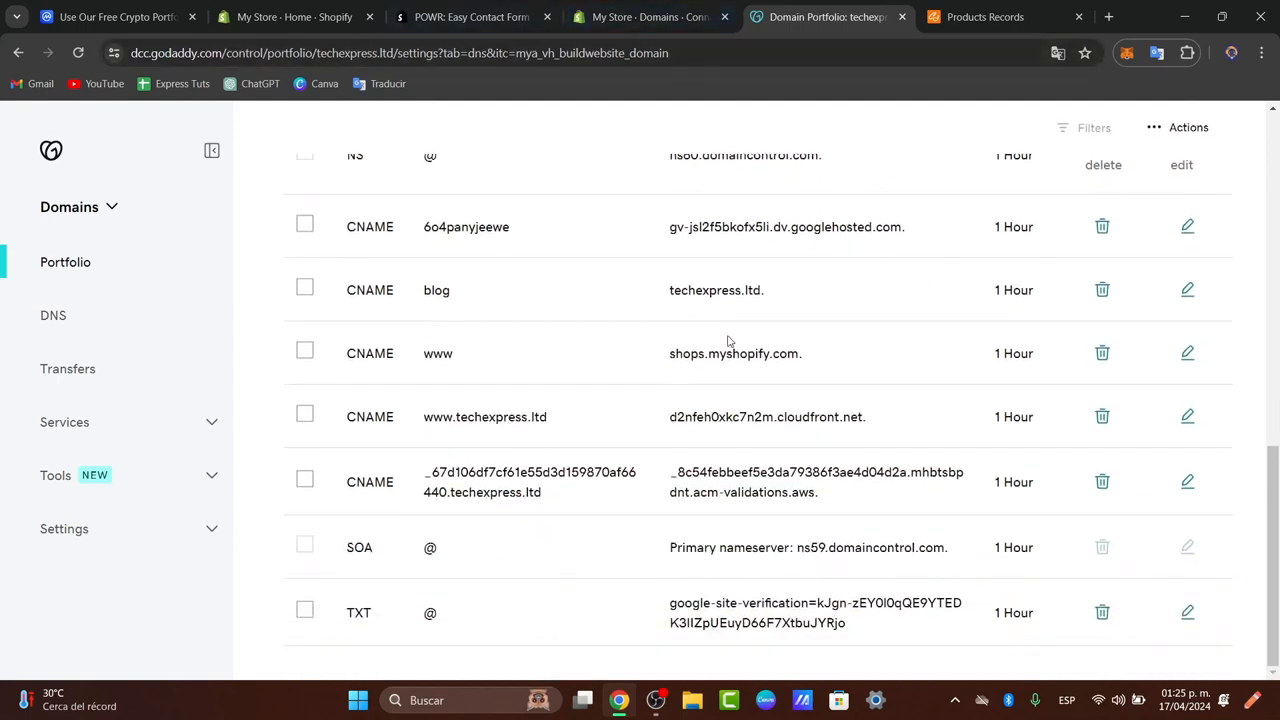
Step: Return to Shopify, leave the connection page for the domain list and read the target and type details of techexpress.ltd
left_click(694, 8)
left_click(831, 370)
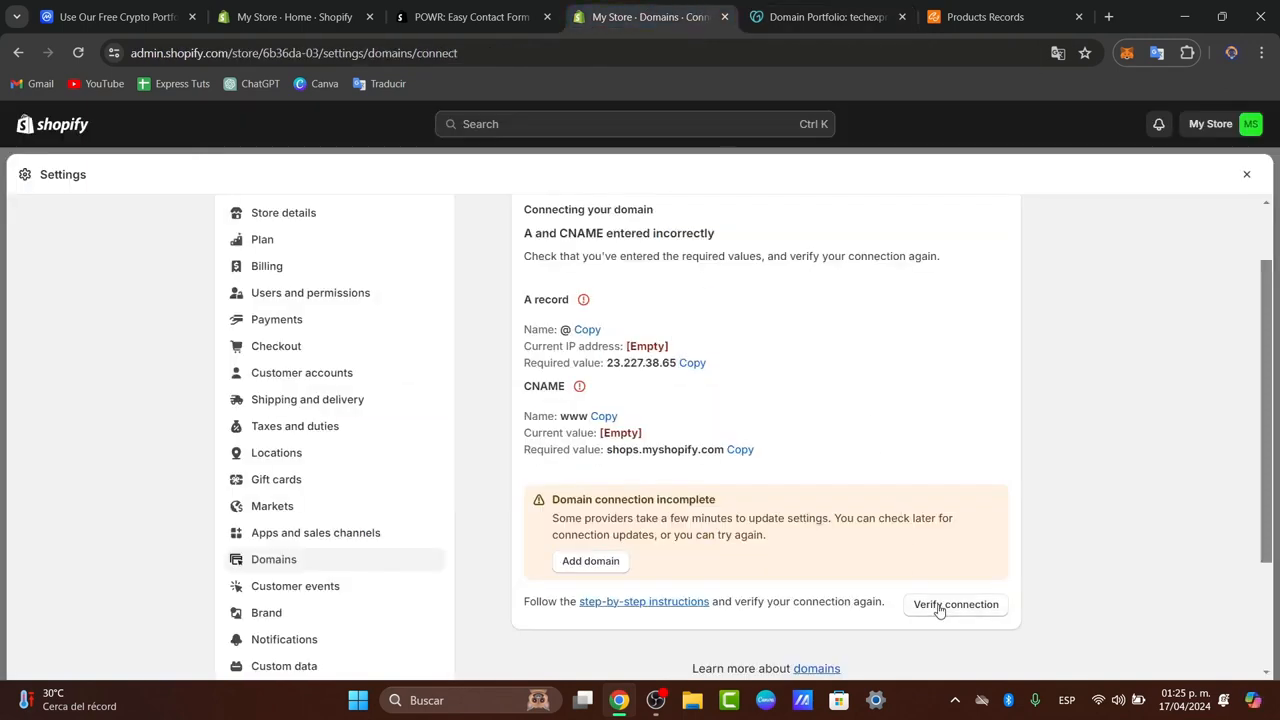
scroll(620, 246, "up", 2)
left_click(516, 240)
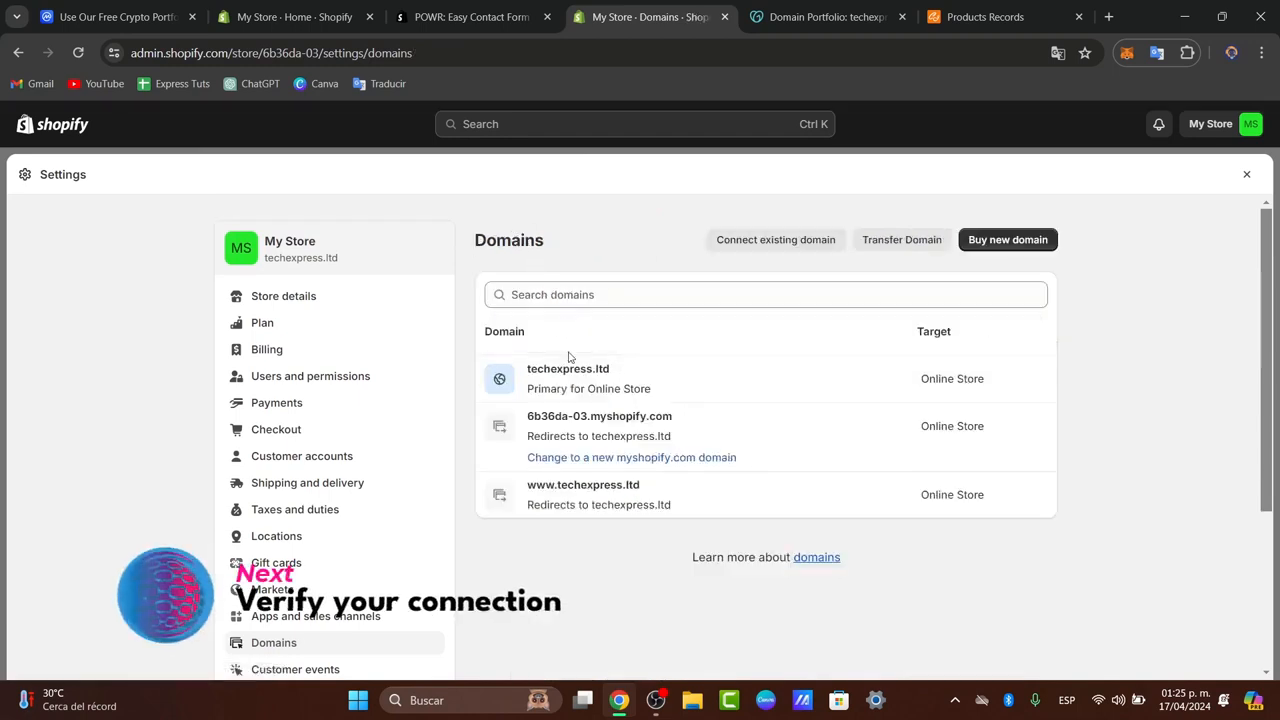
left_click(663, 376)
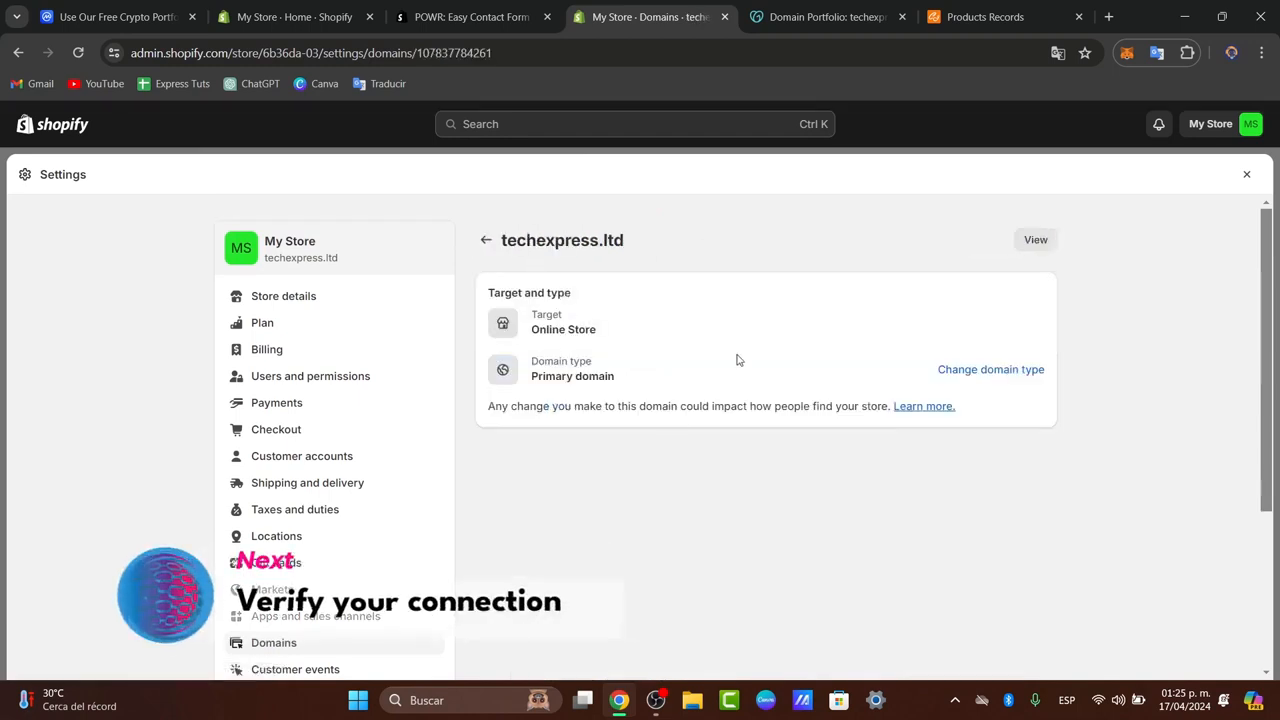
left_click_drag(529, 405, 820, 424)
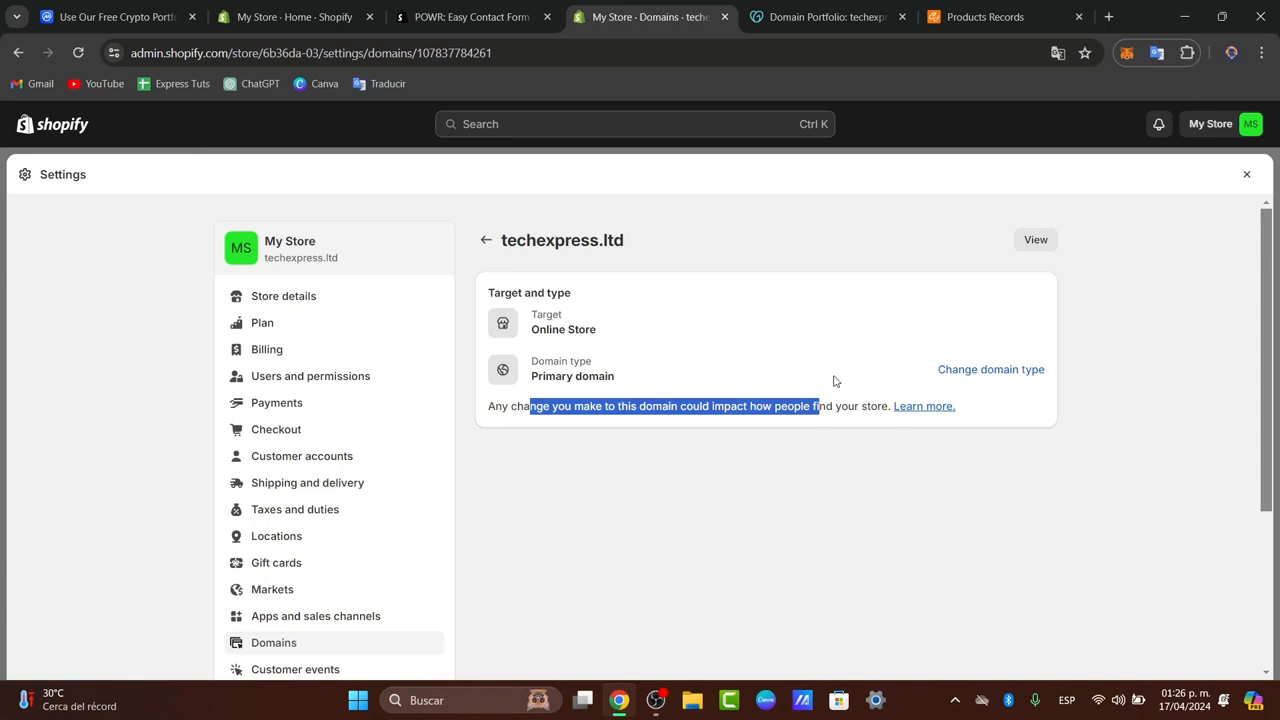
left_click(822, 448)
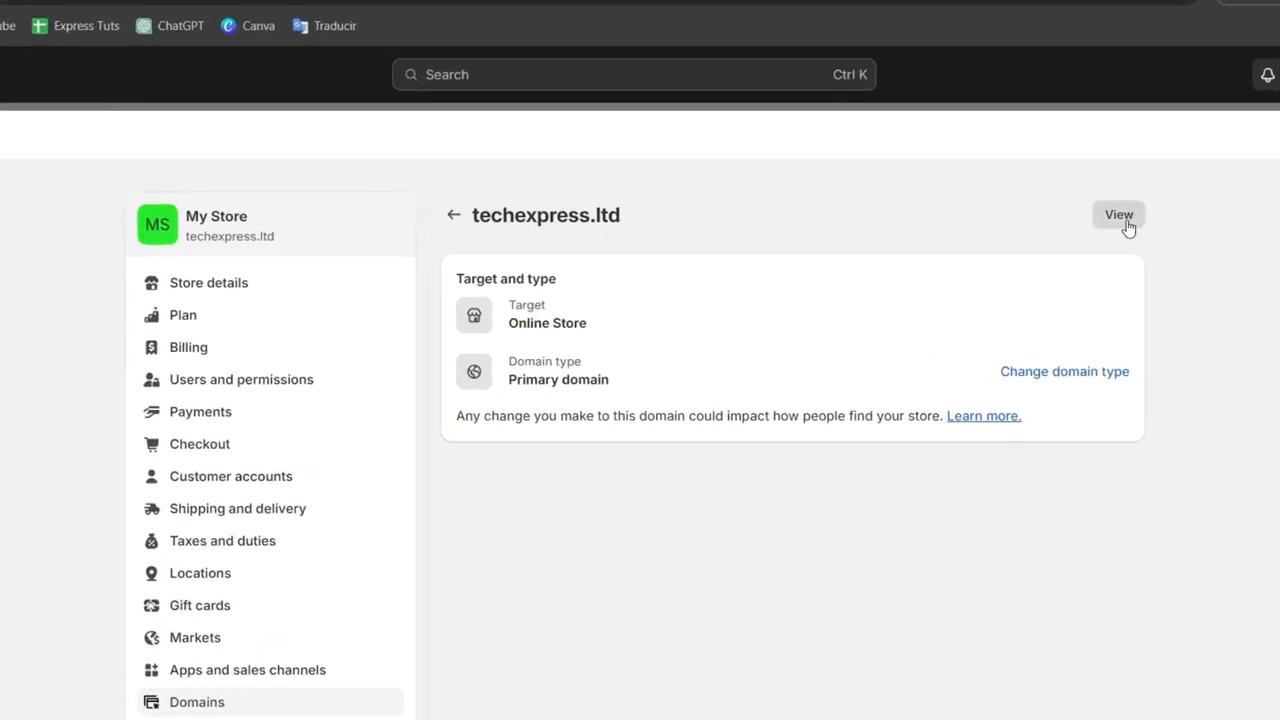
Step: View the online store at techexpress.ltd from the domain details and look through its home page
left_click(1119, 216)
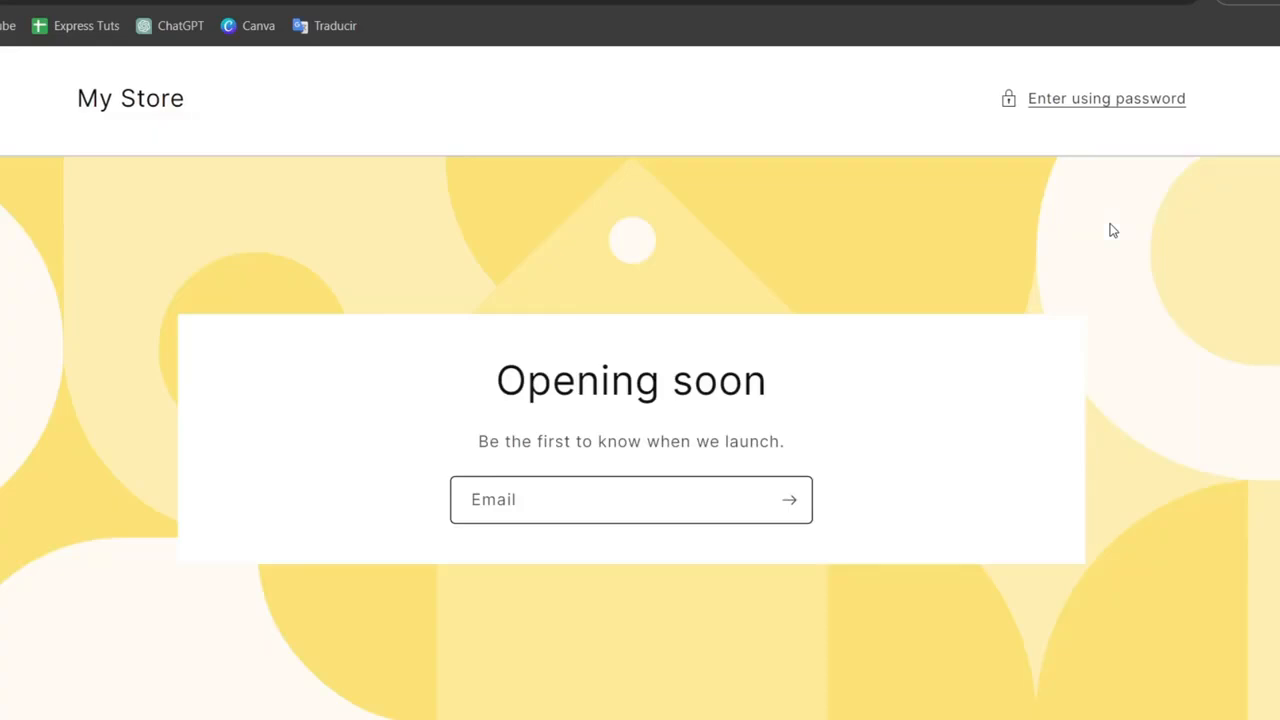
left_click(1171, 31)
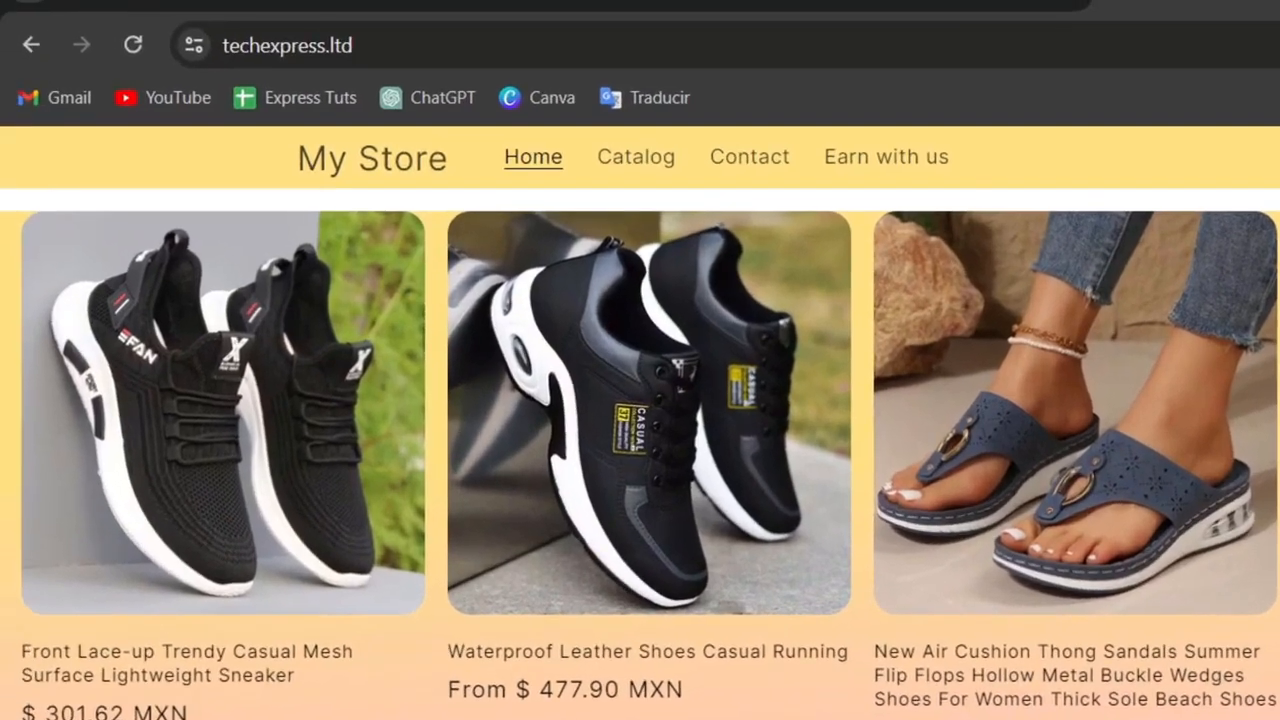
scroll(640, 450, "down", 5)
scroll(640, 450, "up", 5)
Step: Compare the domain shown under the store name in Shopify's settings with the address of the live store
left_click(465, 66)
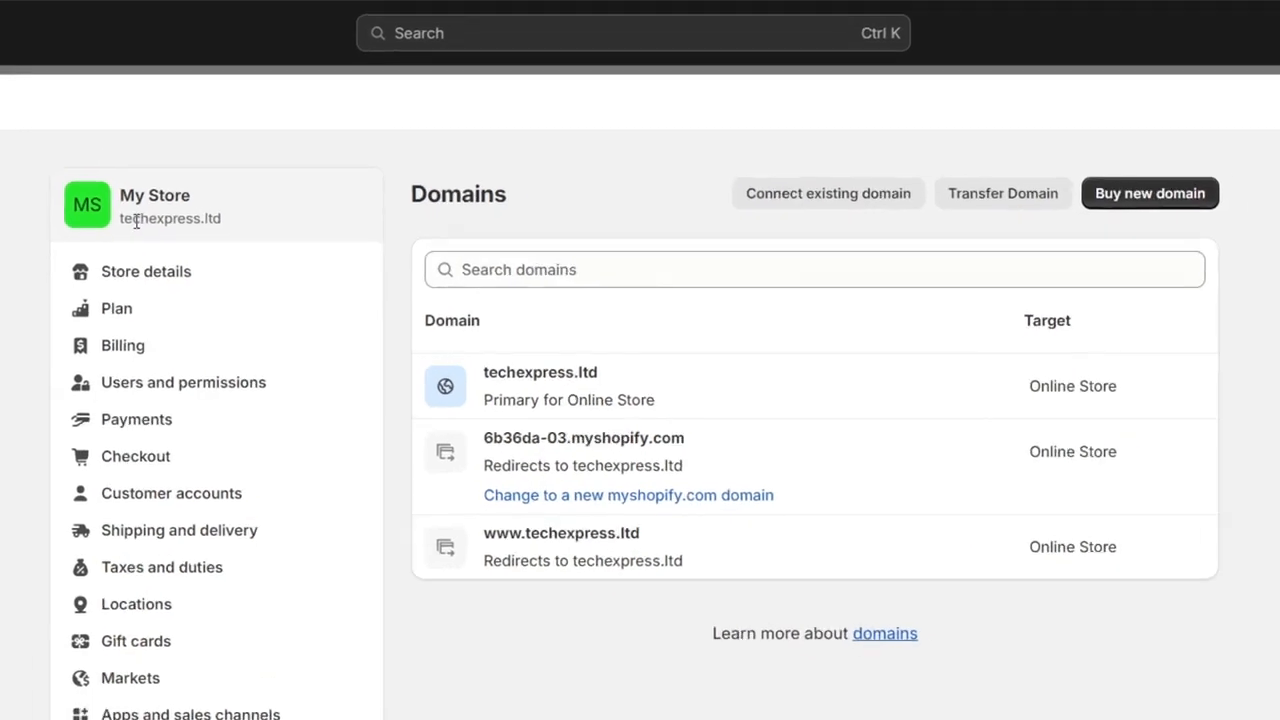
left_click_drag(136, 221, 221, 219)
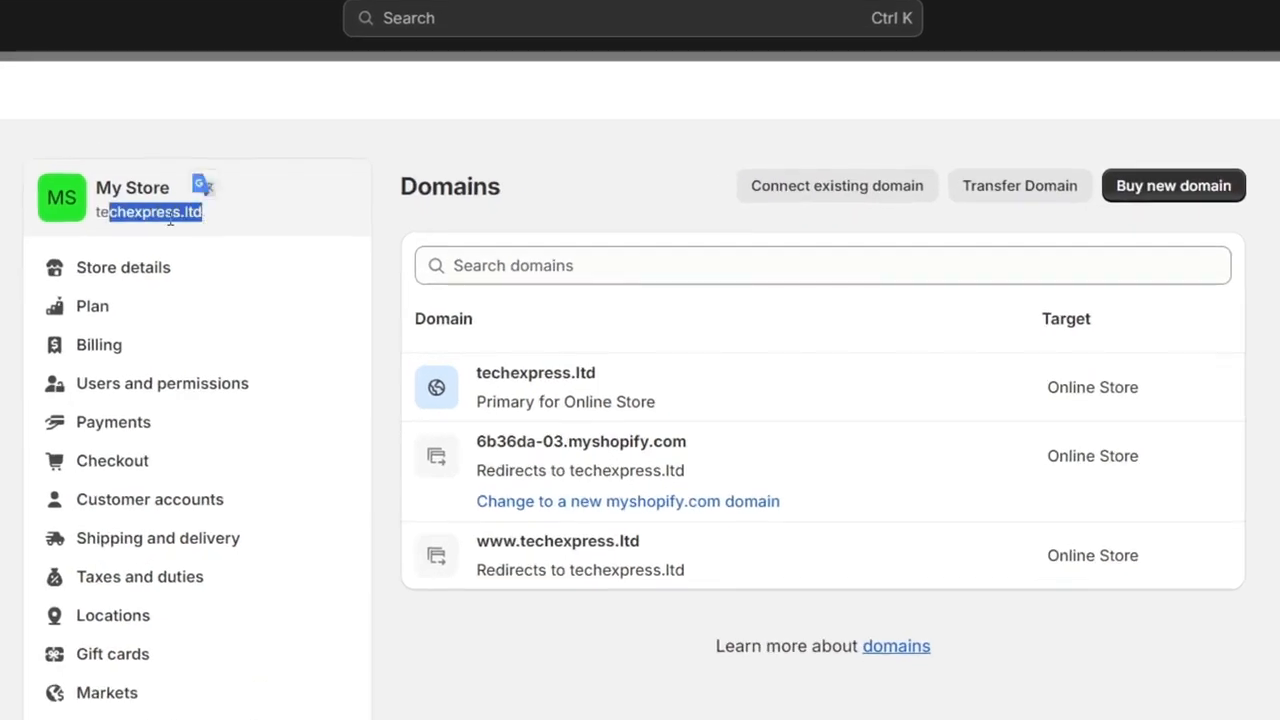
left_click(166, 227)
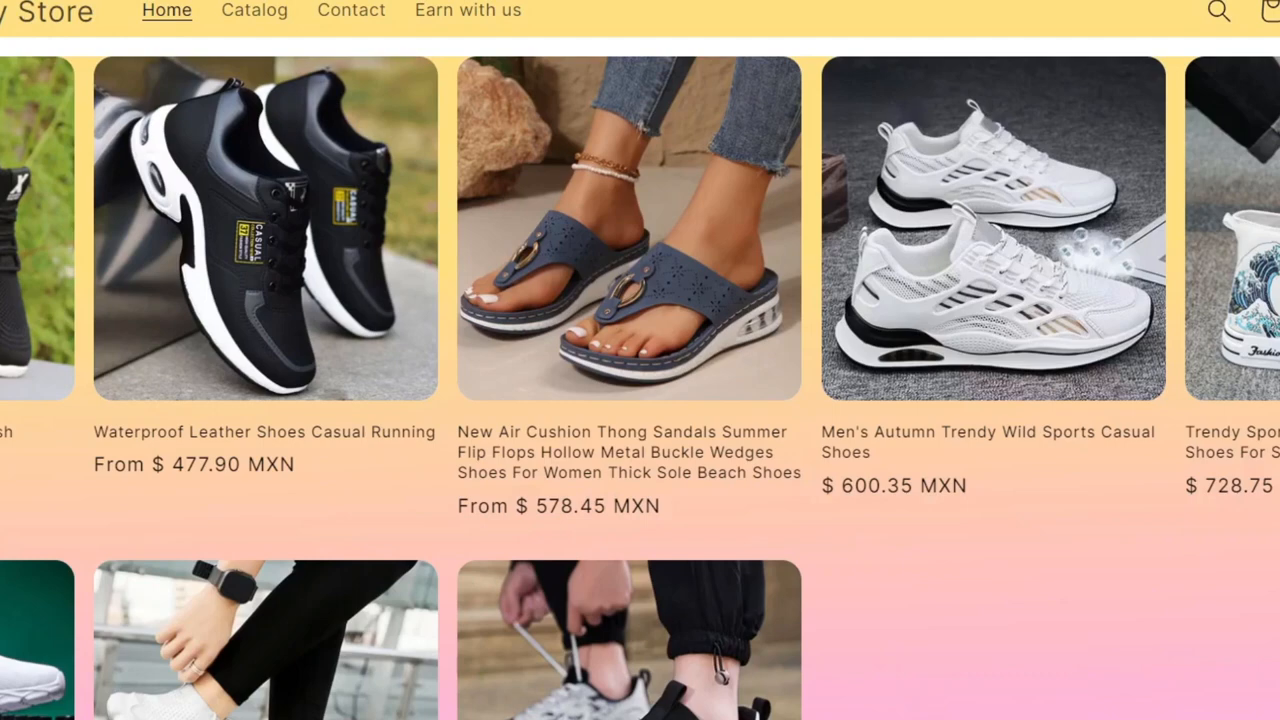
left_click(700, 54)
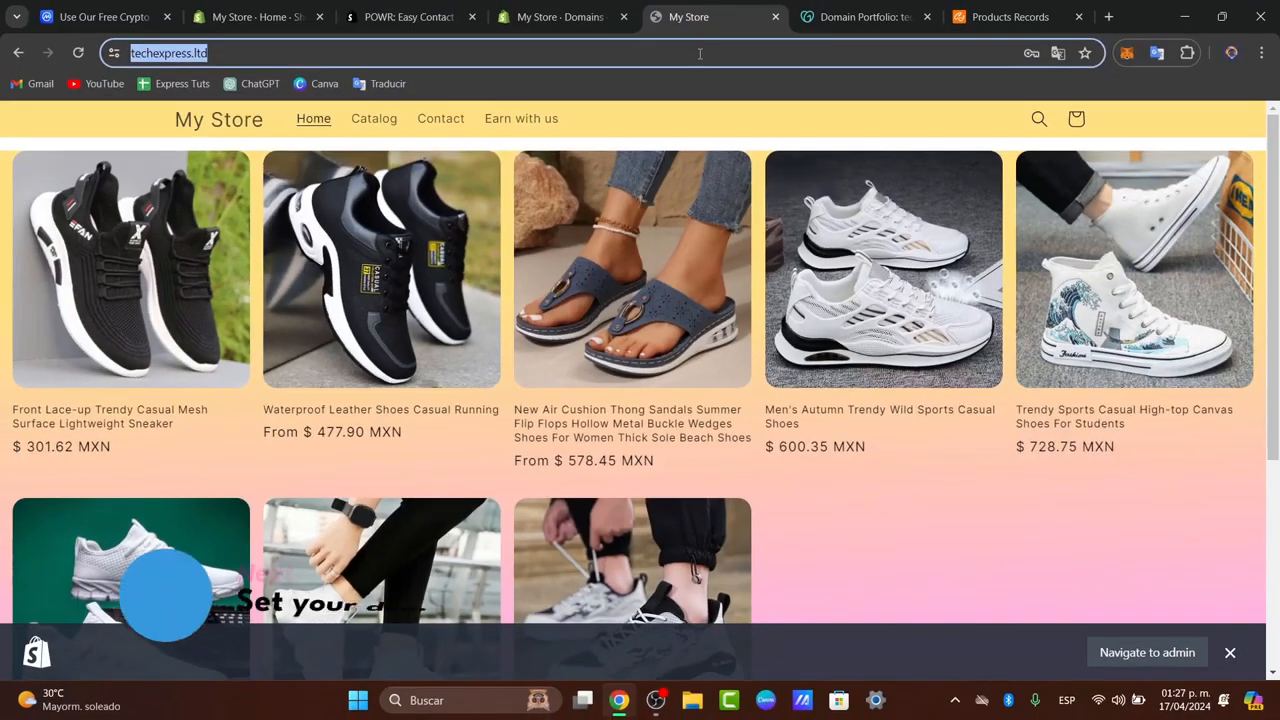
Step: Examine the domain type choices for techexpress.ltd in Shopify's domain settings and return to the live store page
mouse_move(572, 6)
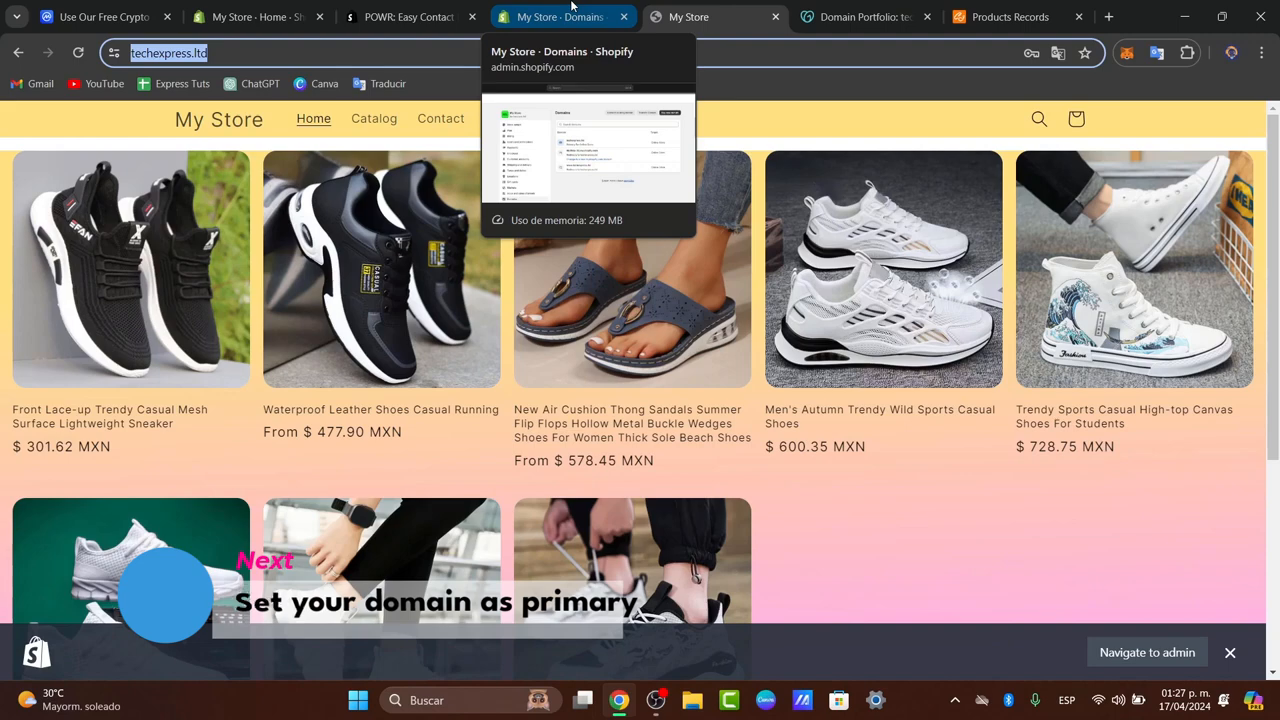
left_click(572, 8)
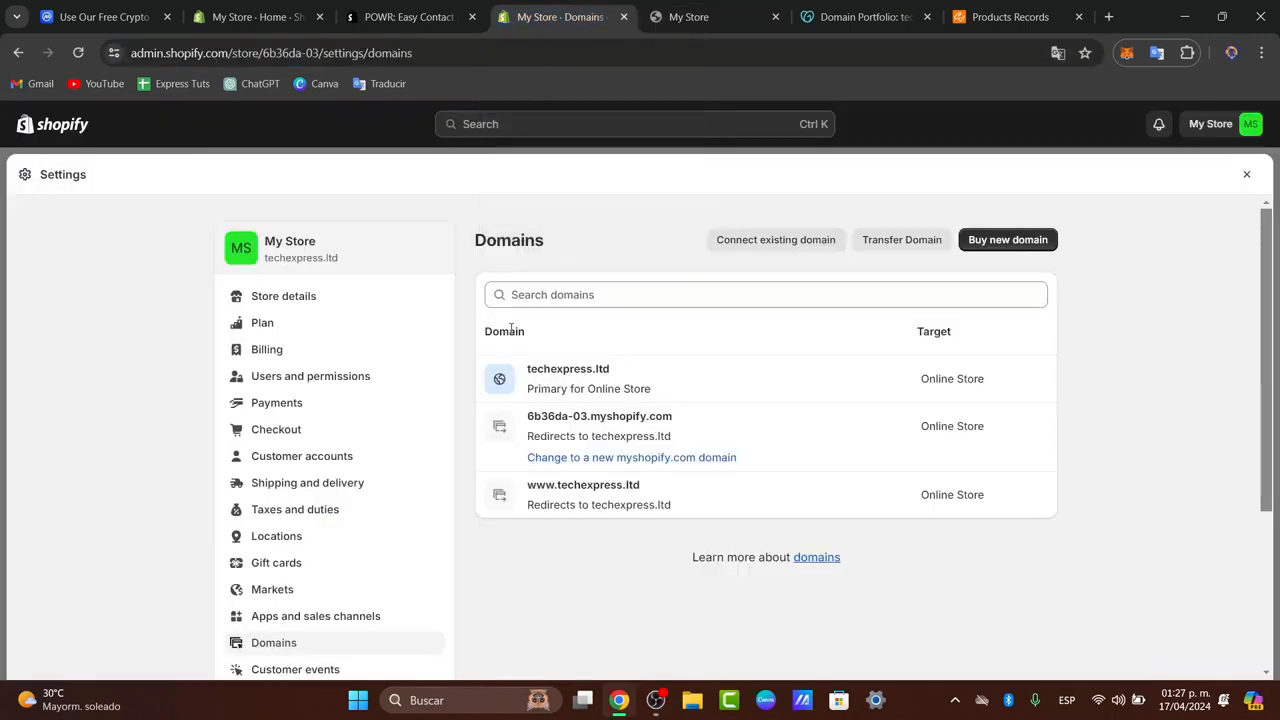
left_click(748, 391)
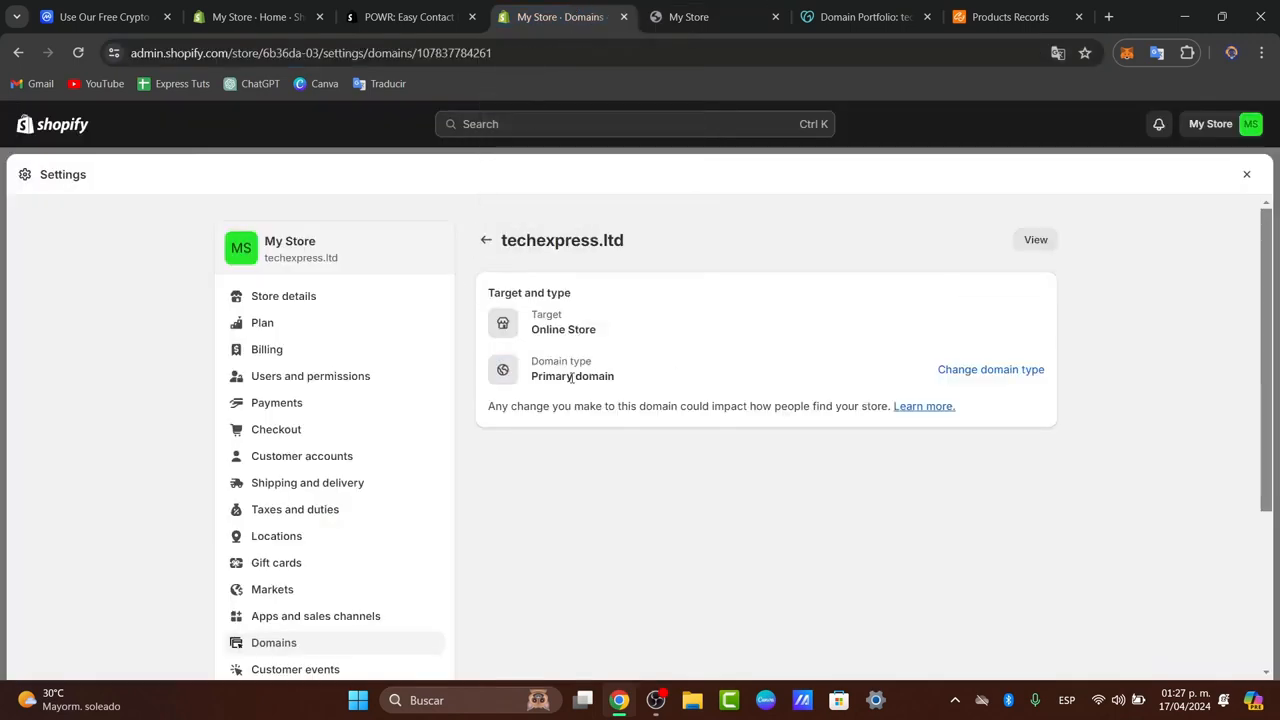
left_click_drag(552, 377, 610, 376)
left_click(646, 380)
left_click(960, 372)
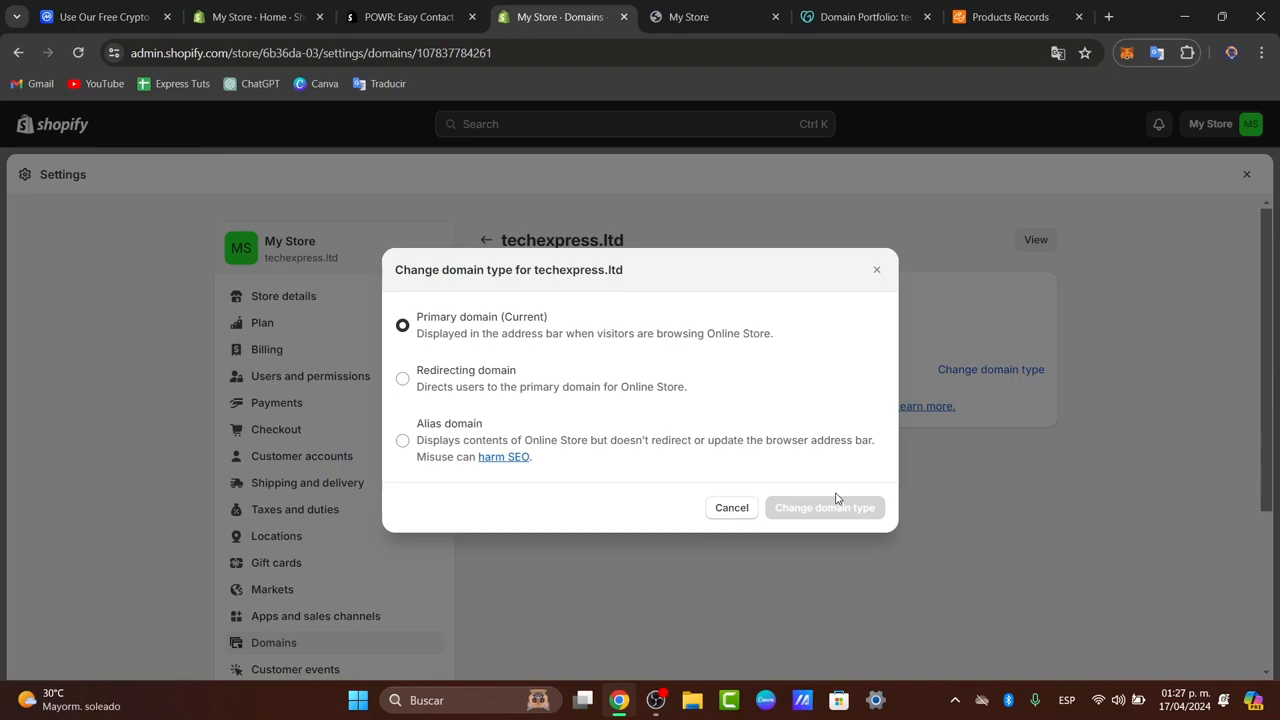
left_click(676, 10)
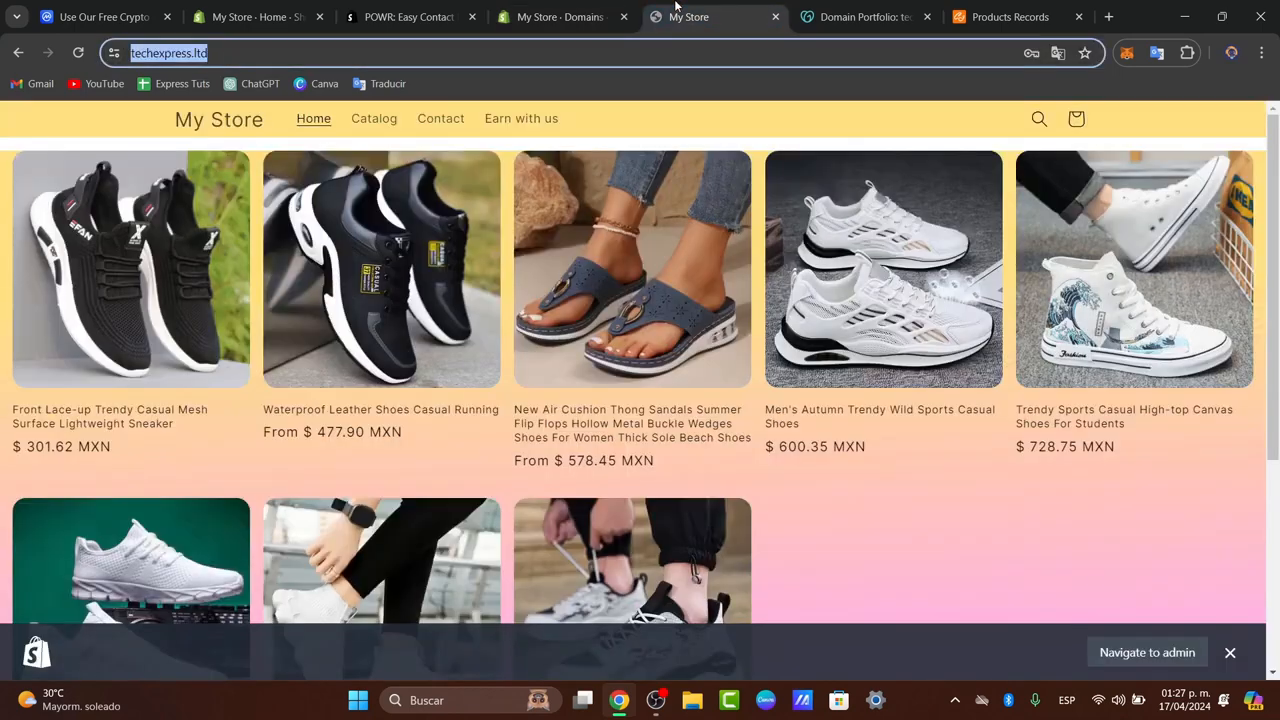